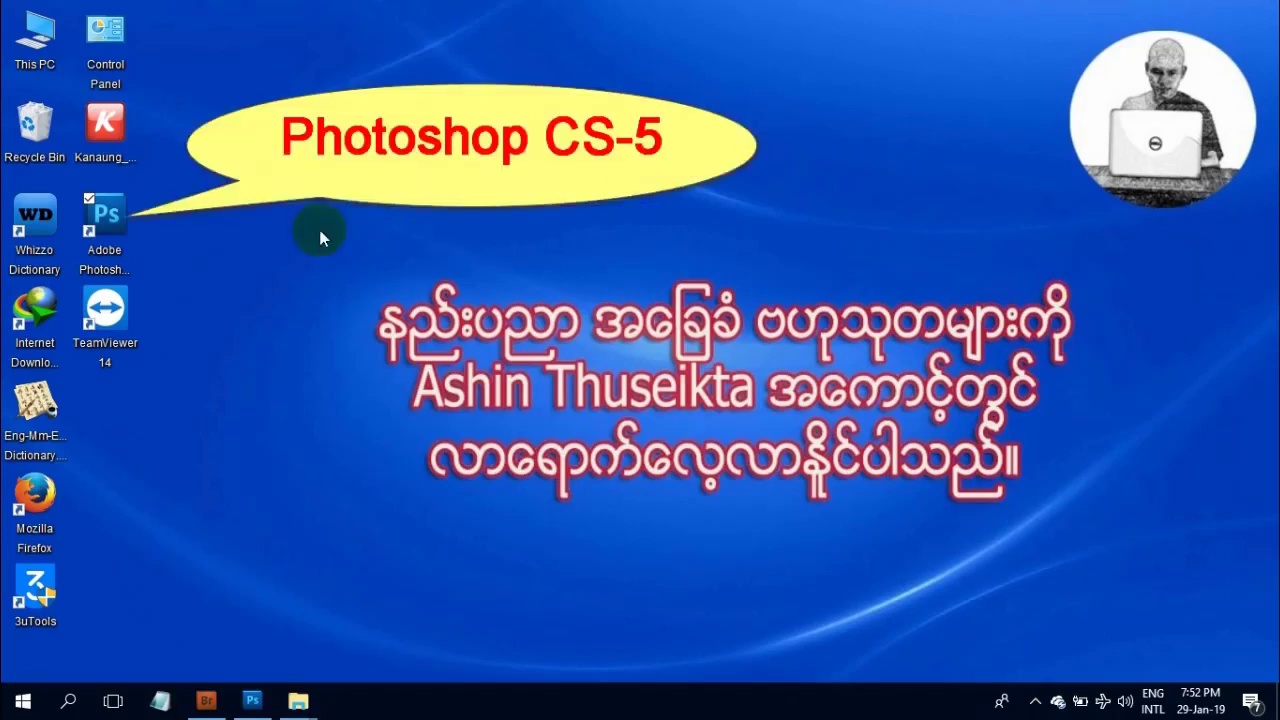
- Launch Adobe Photoshop CS5 from its desktop shortcut
double_click(106, 214)
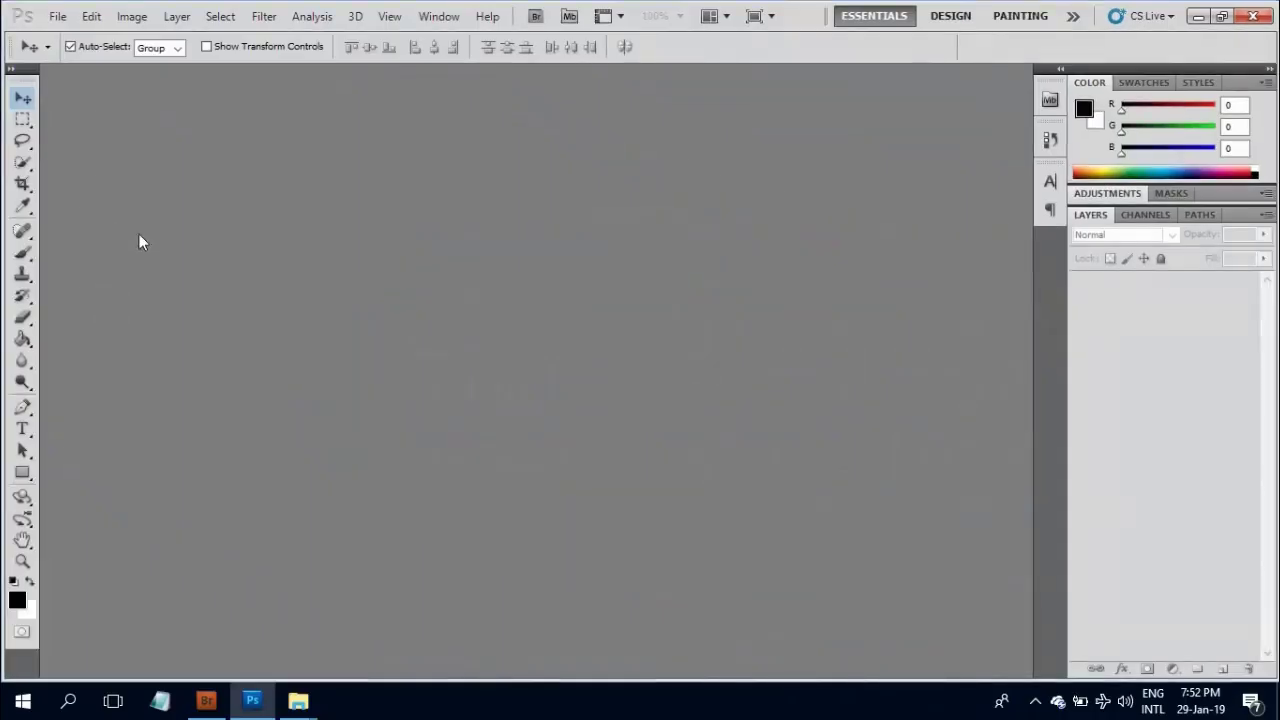
- Open Lesson-17 (1).jpg and Lesson-17 (2).jpg together and display the man photo
left_click(57, 16)
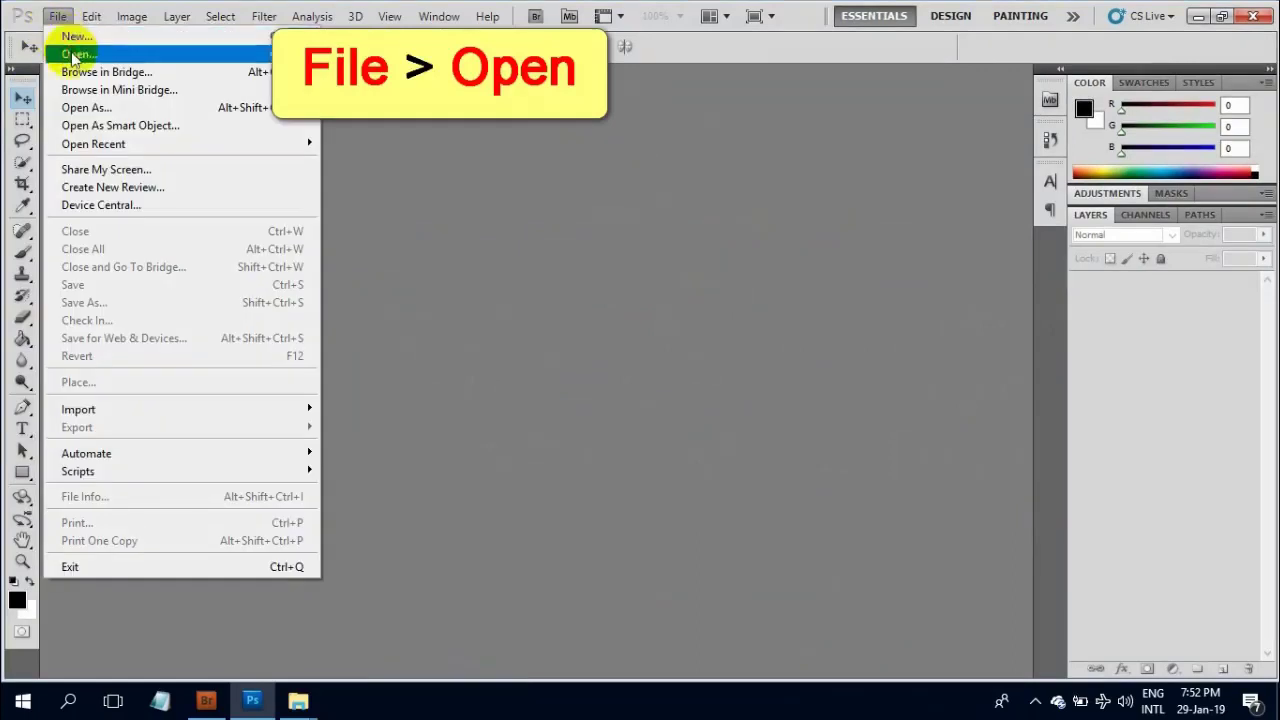
left_click(66, 53)
left_click_drag(743, 287, 487, 125)
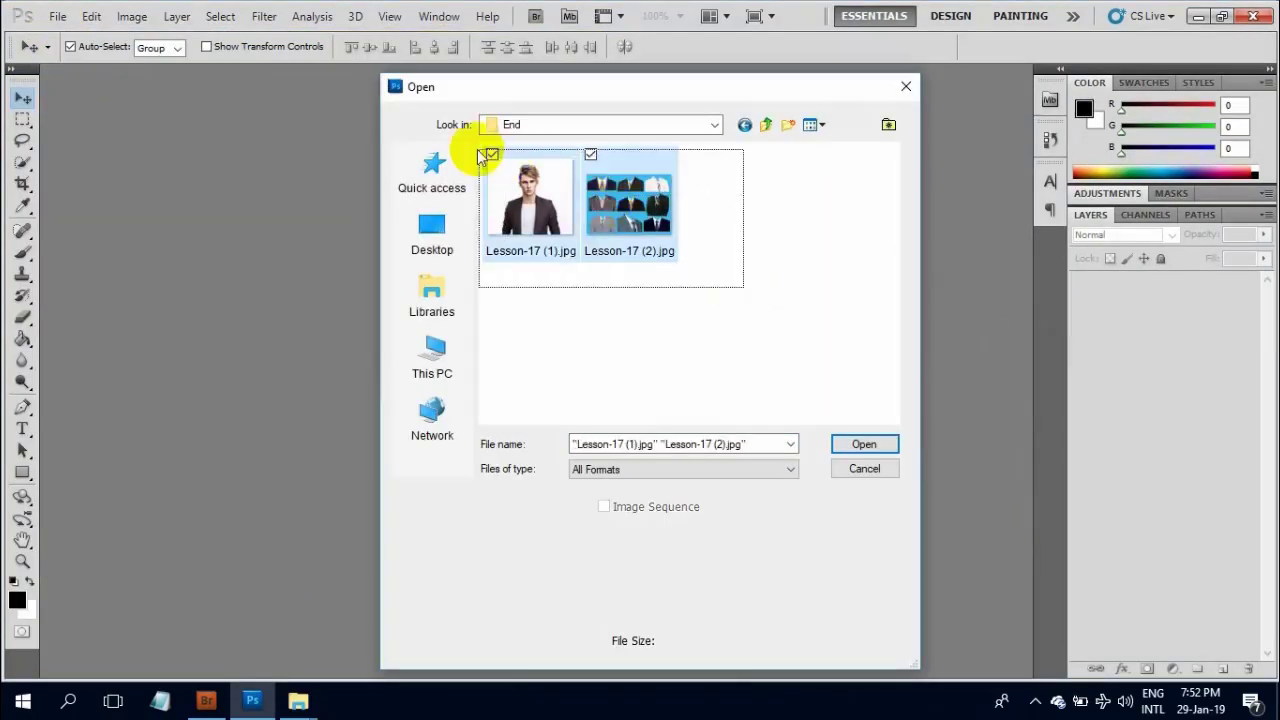
left_click(865, 445)
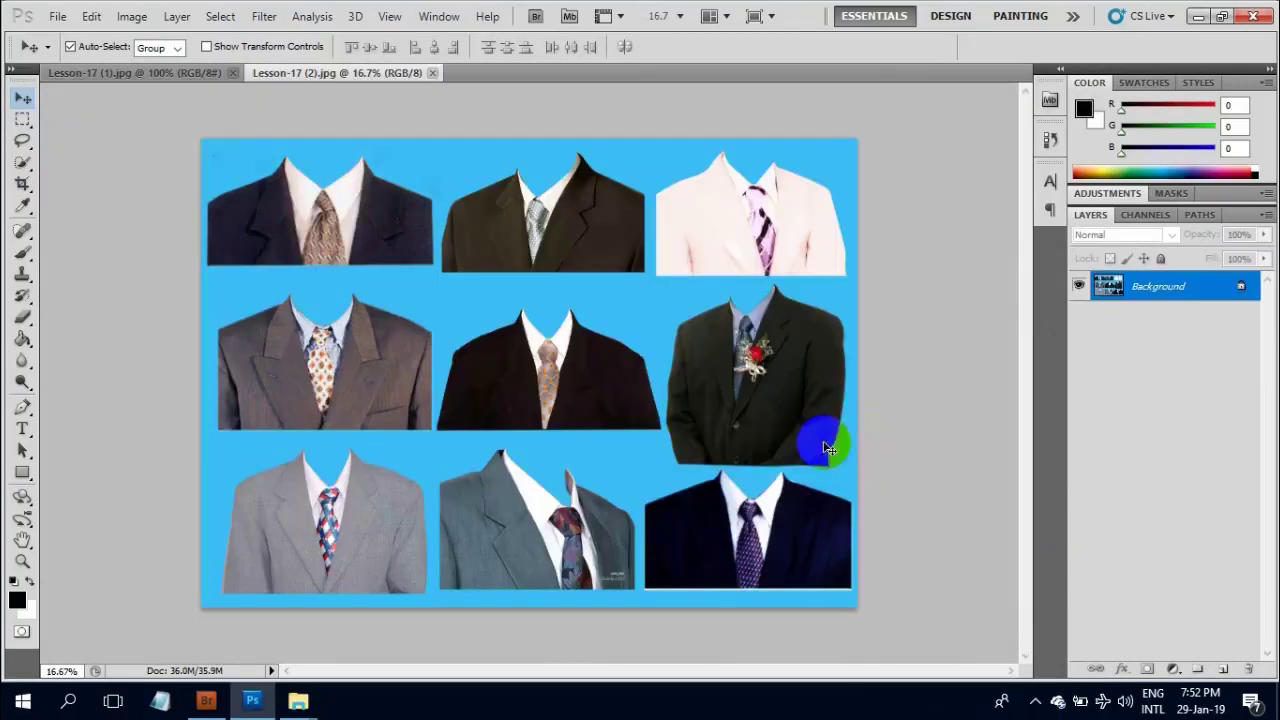
left_click(170, 72)
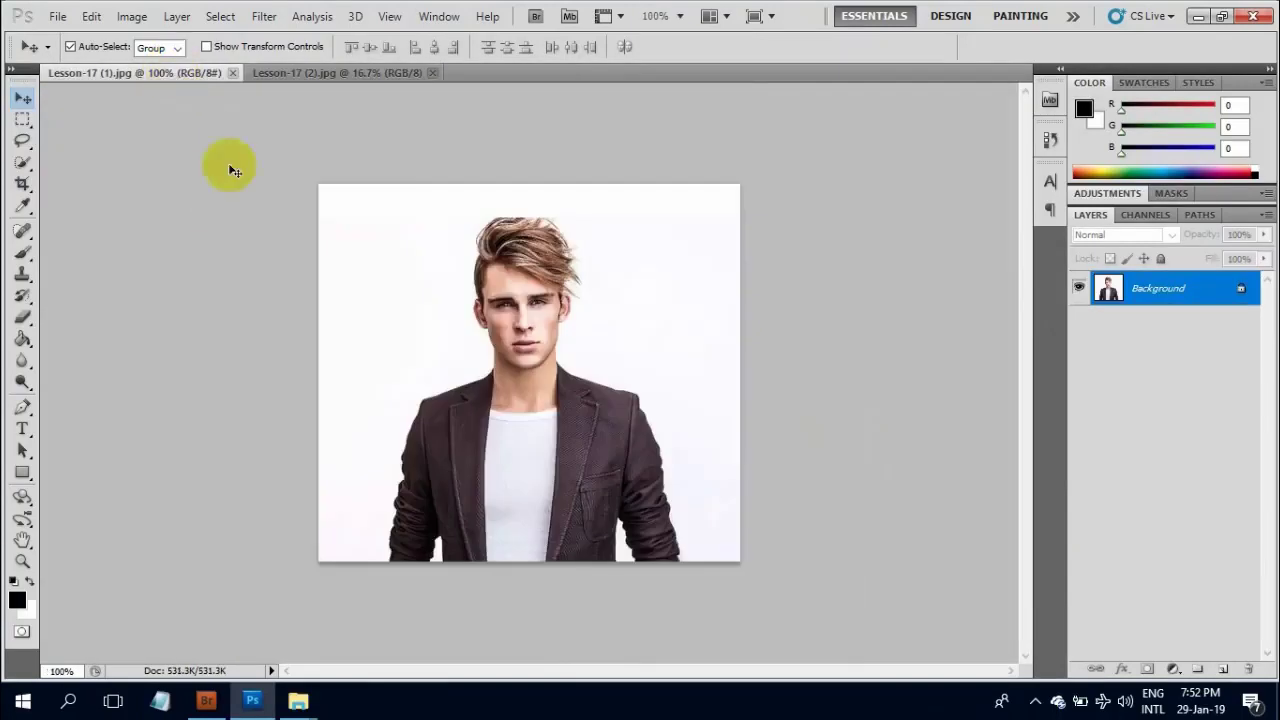
mouse_move(470, 450)
left_mouse_down()
mouse_move(523, 451)
mouse_move(621, 504)
left_mouse_up()
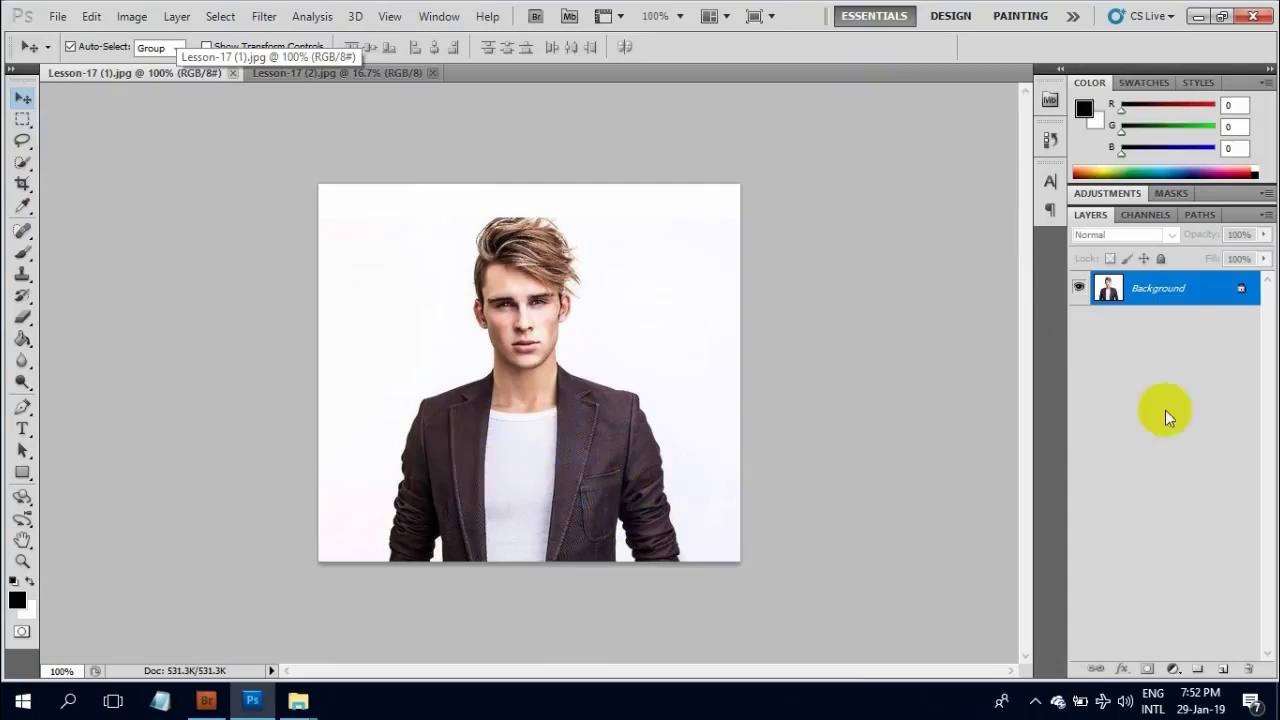
- Unlock the man photo's background as Layer 0, then Quick Select and copy the bottom-left grey suit
double_click(1195, 288)
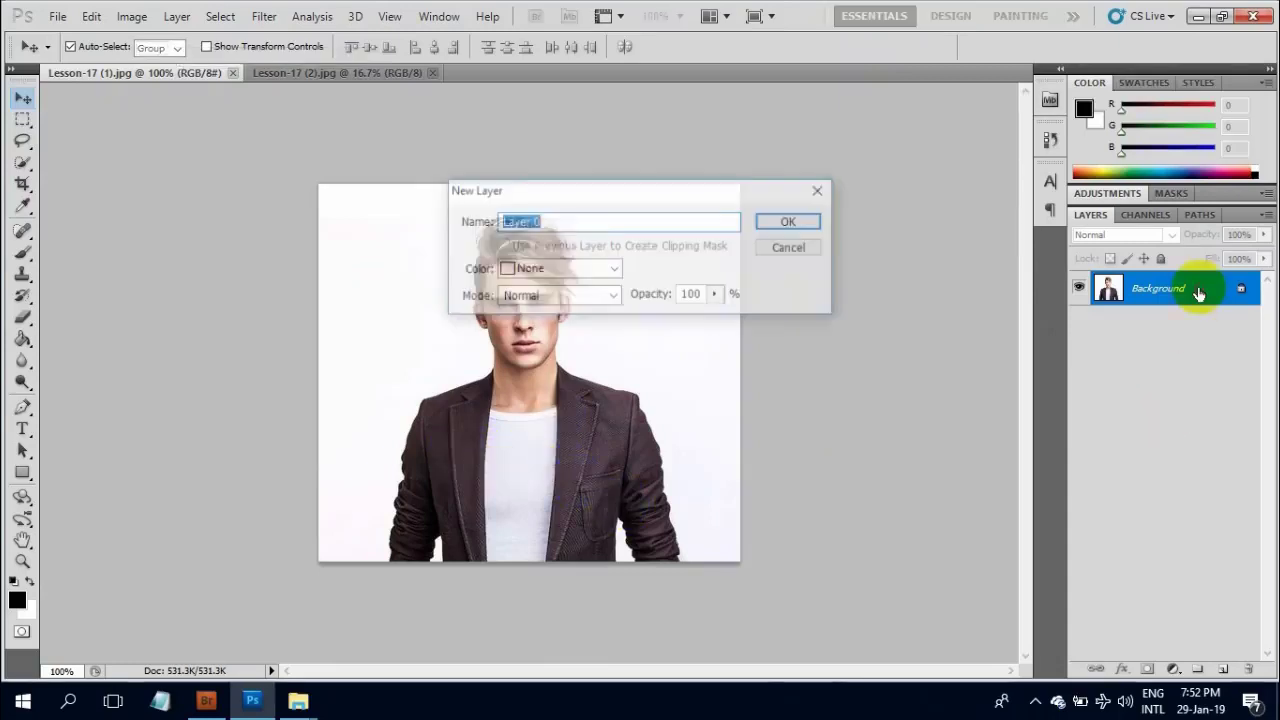
left_click(792, 222)
left_click(417, 72)
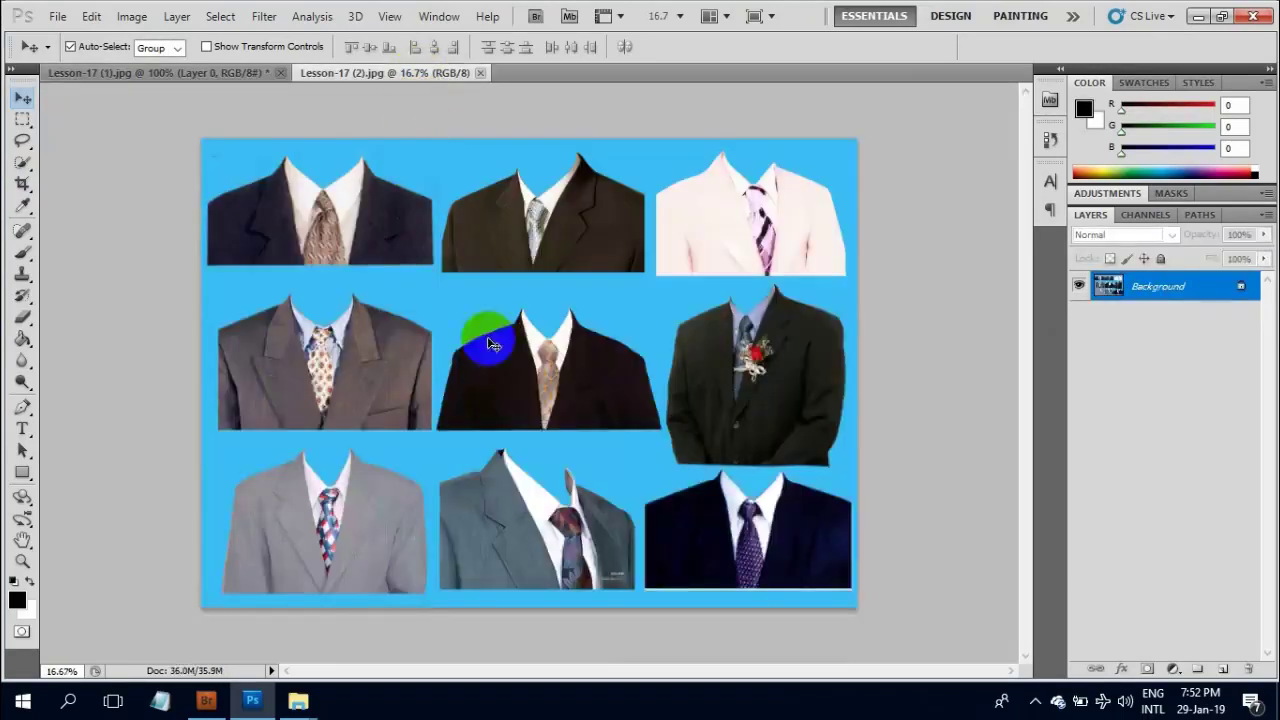
left_click_drag(490, 344, 675, 405)
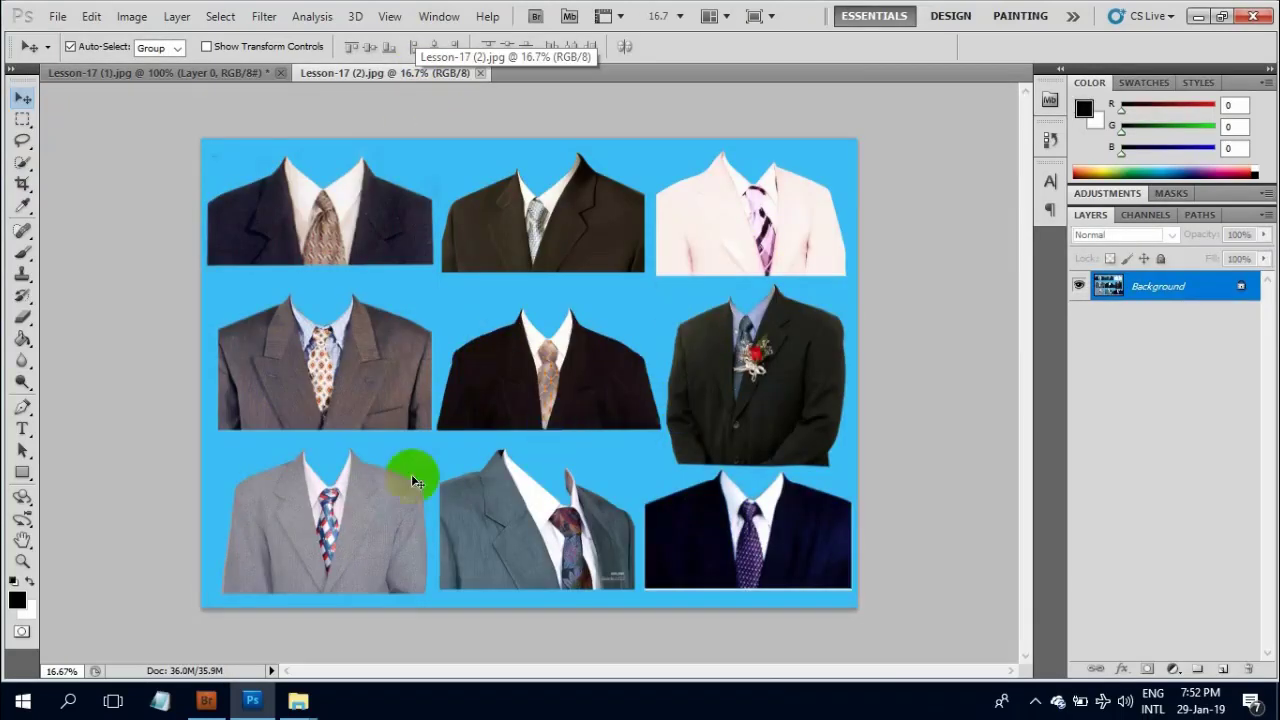
left_click(25, 163)
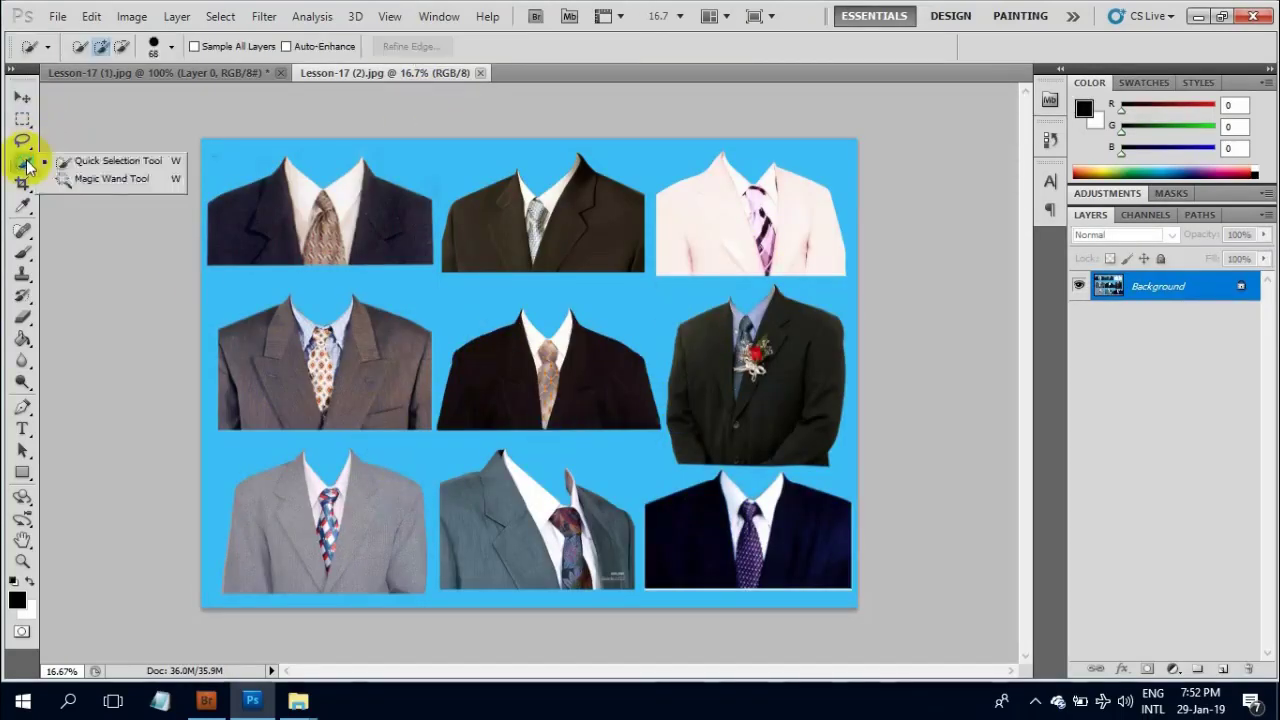
left_click(110, 161)
mouse_move(240, 487)
left_mouse_down()
mouse_move(322, 550)
mouse_move(328, 500)
left_mouse_up()
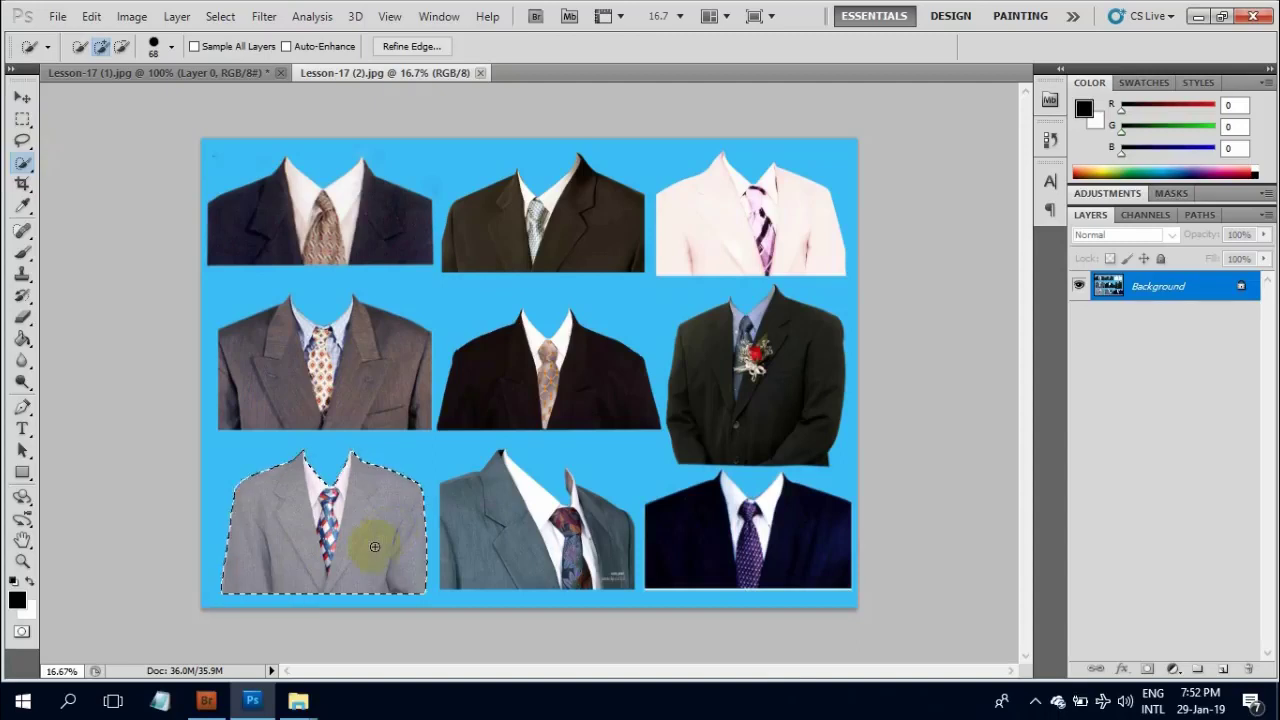
key("ctrl+c")
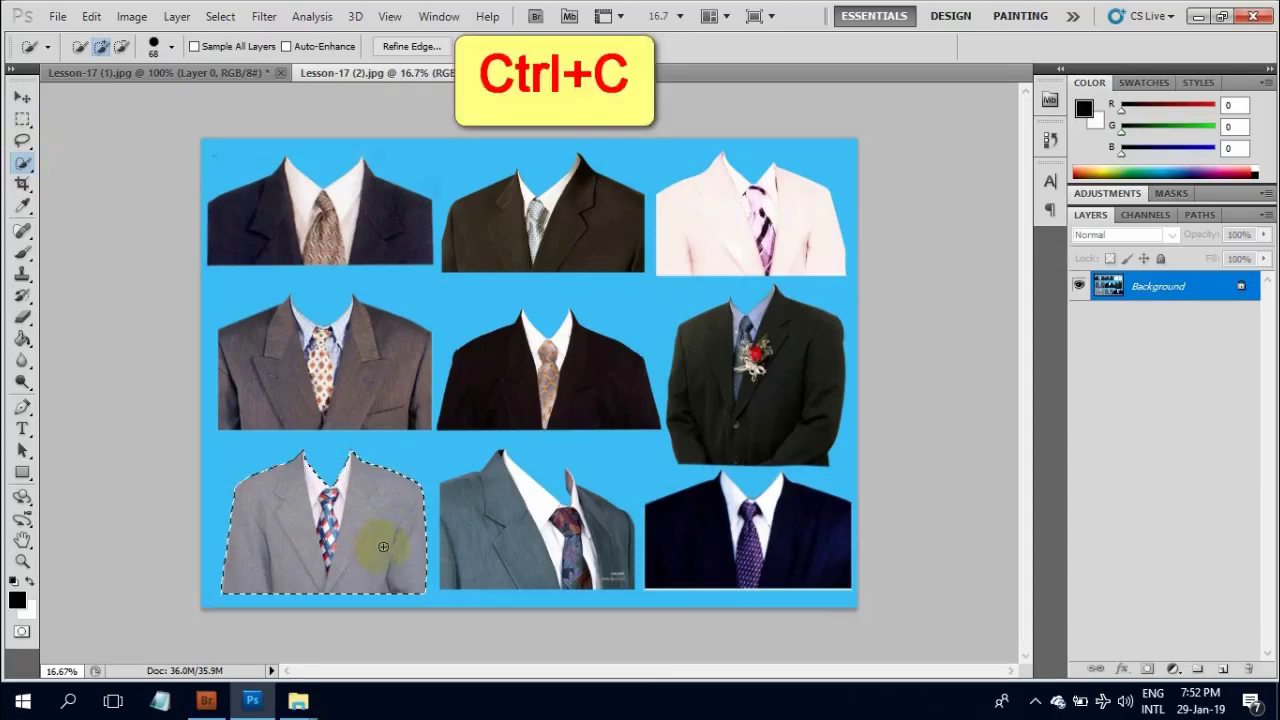
left_click(205, 72)
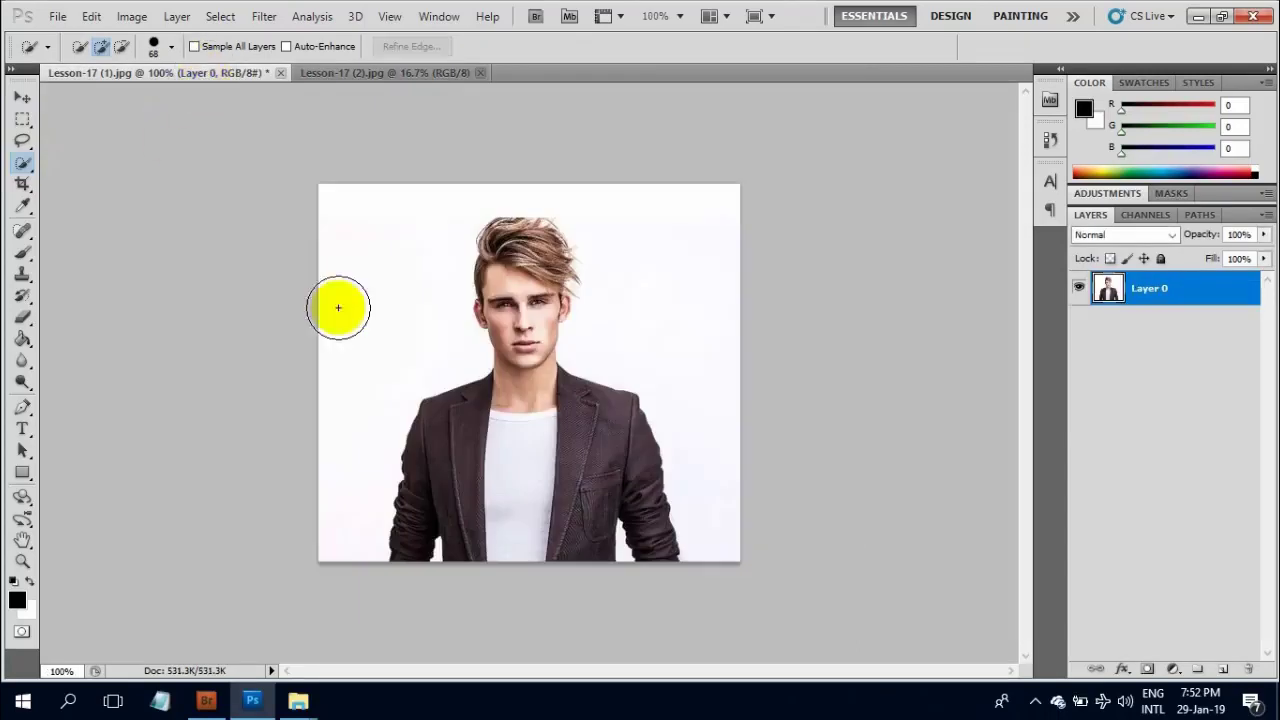
- Paste the grey suit into the man photo and scale it down to roughly a quarter
key("ctrl+v")
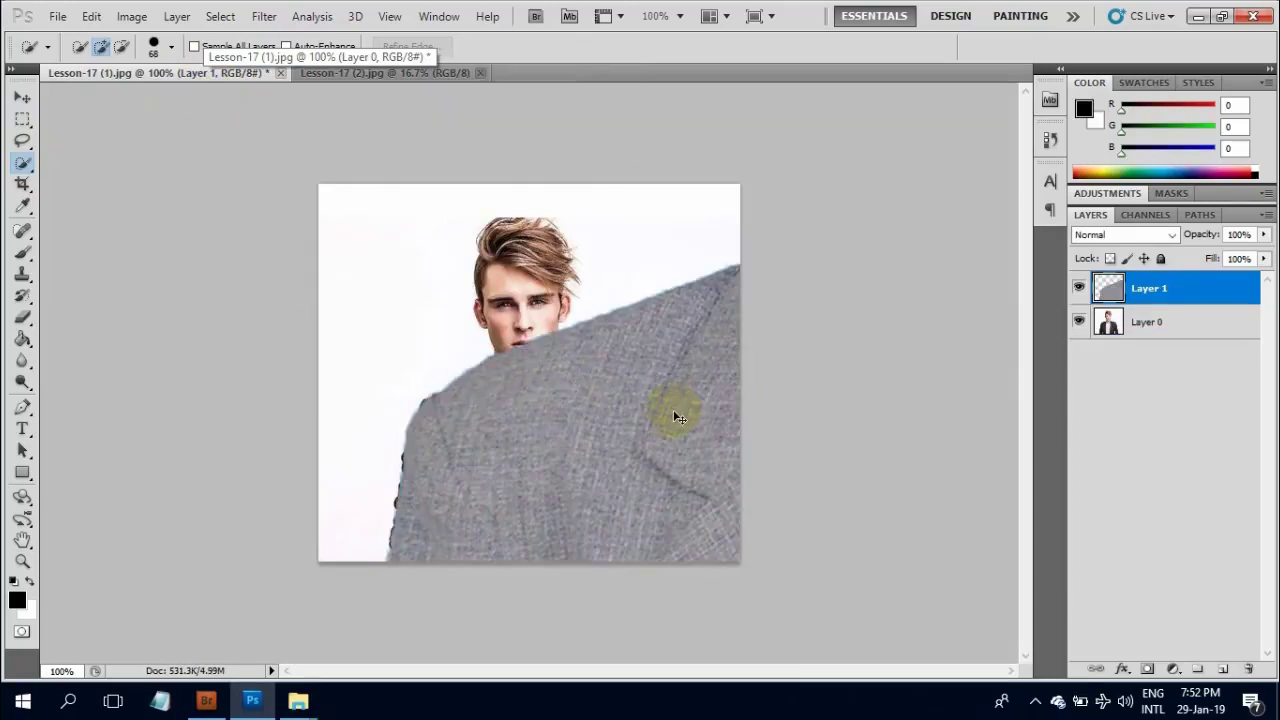
key("ctrl+t")
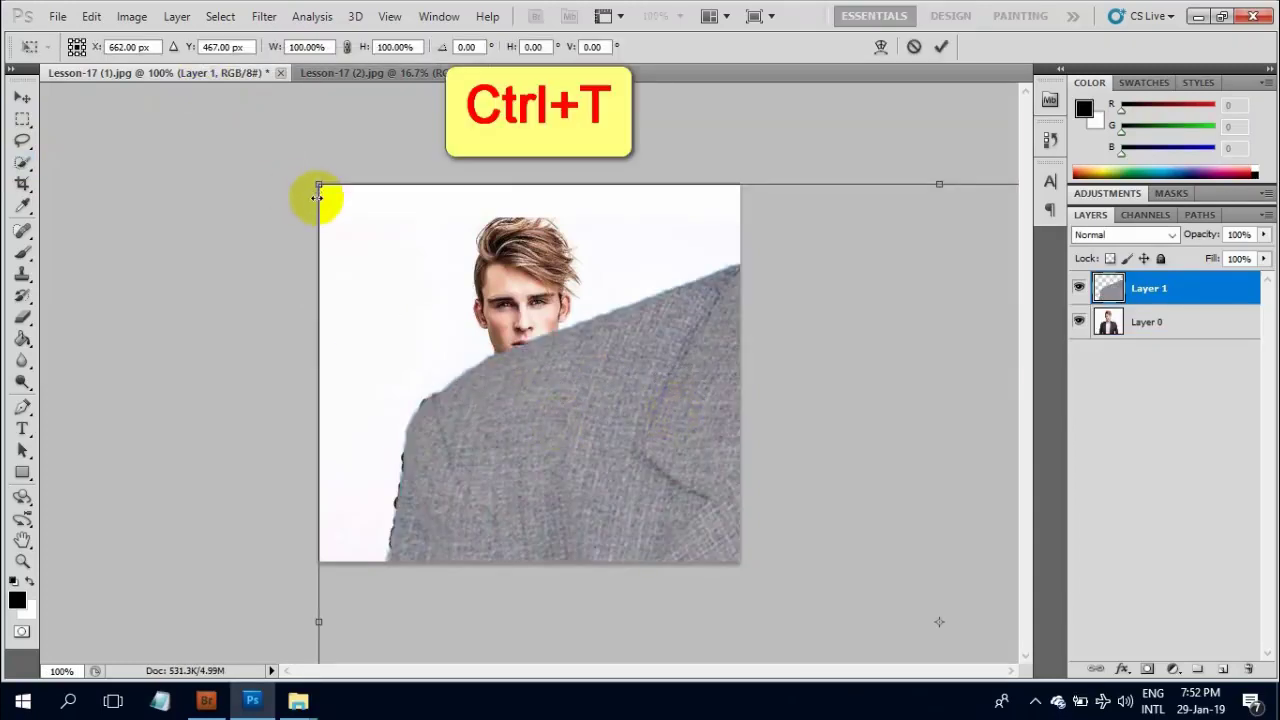
mouse_move(318, 184)
left_mouse_down()
mouse_move(767, 550)
mouse_move(207, 149)
mouse_move(694, 509)
mouse_move(518, 416)
mouse_move(421, 413)
mouse_move(433, 424)
mouse_move(425, 413)
left_mouse_up()
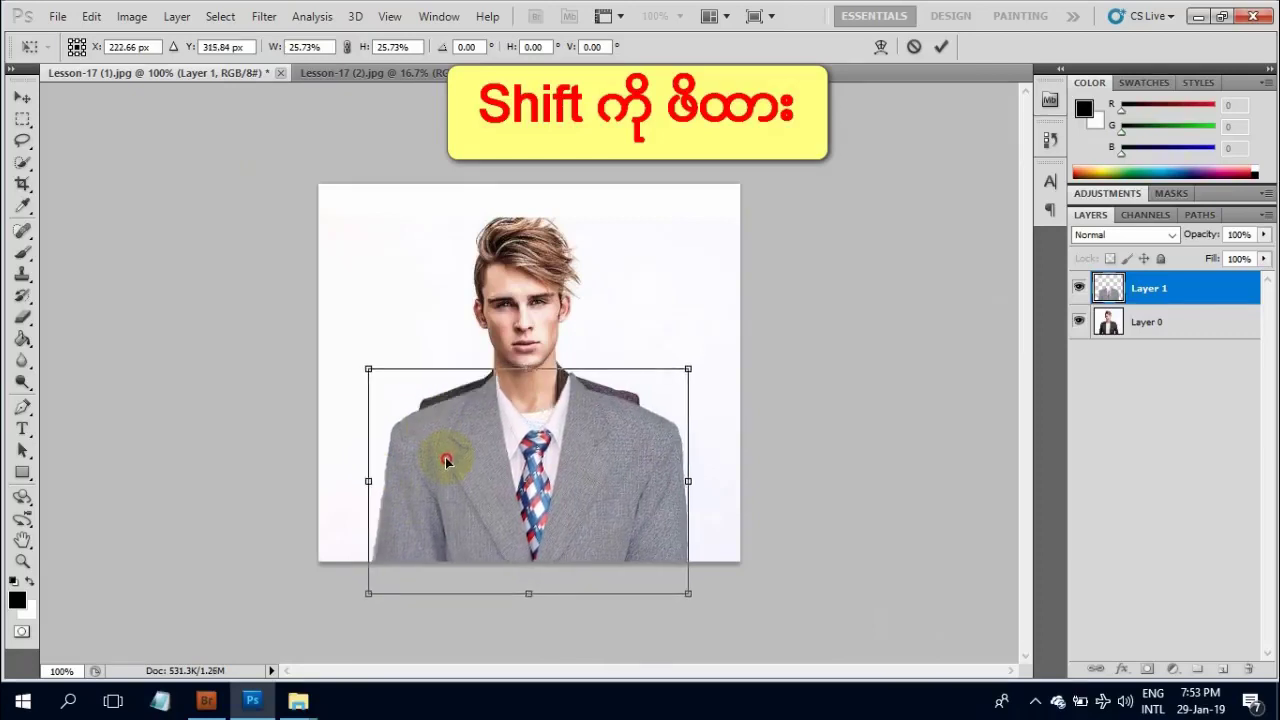
left_click_drag(440, 452, 437, 451)
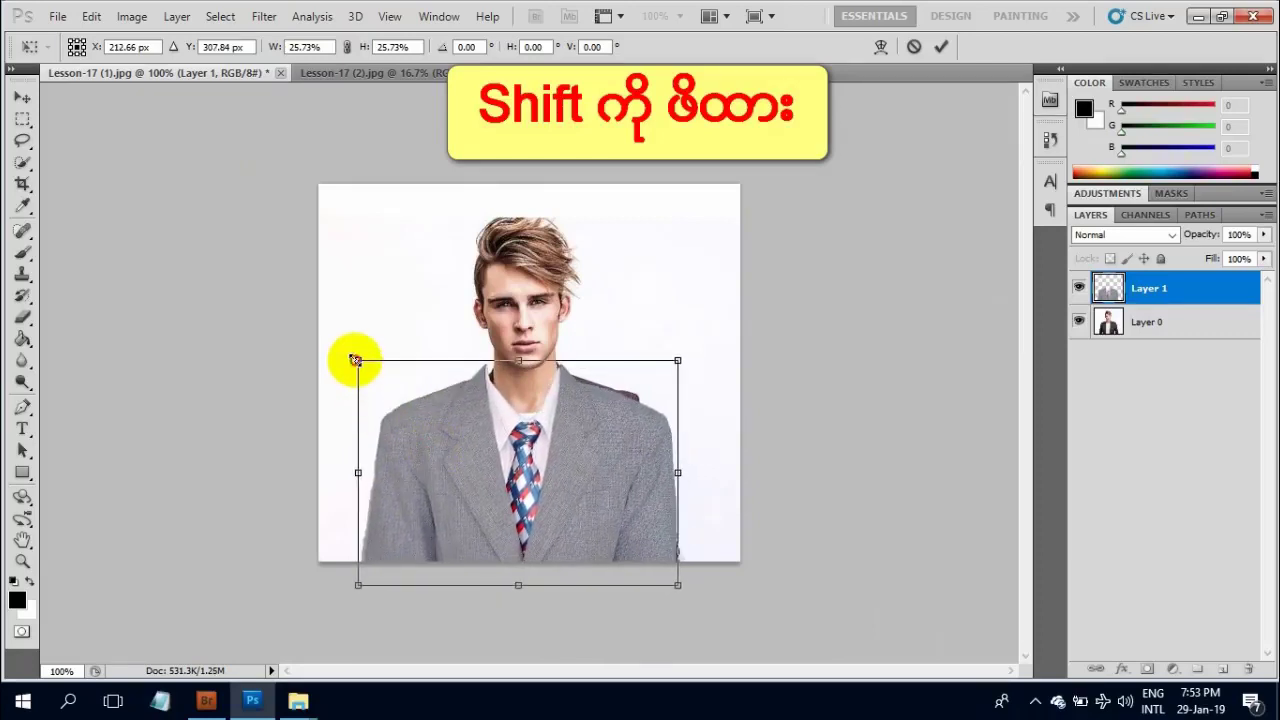
- Fine-tune the suit's size and position over the man's shoulders and commit the transform
left_click_drag(355, 360, 368, 371)
left_click_drag(495, 436, 490, 429)
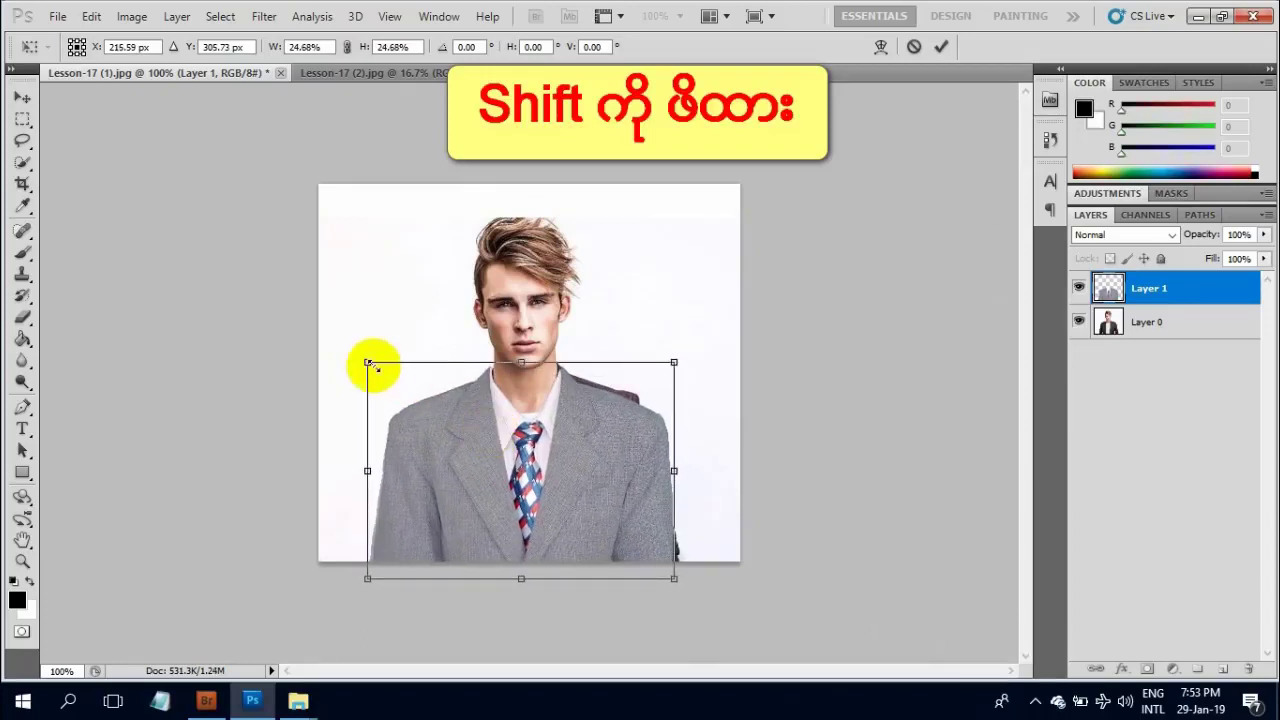
left_click_drag(369, 364, 374, 366)
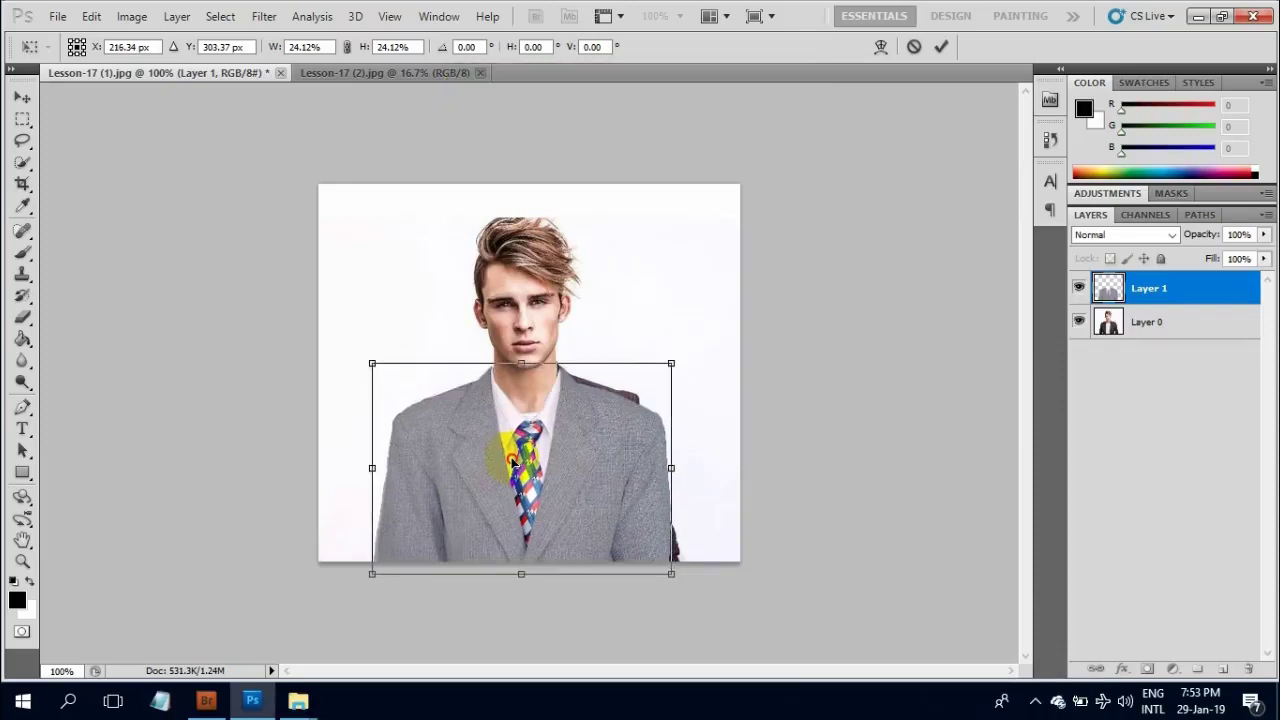
left_click_drag(512, 463, 512, 465)
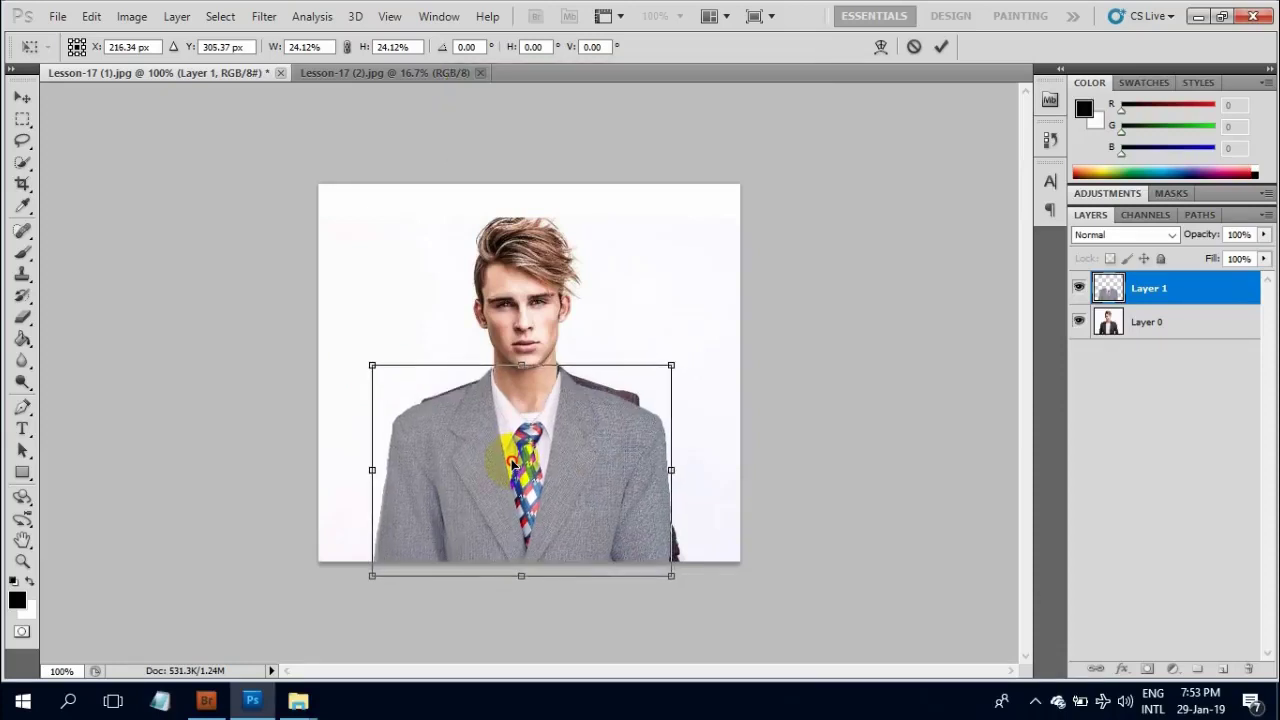
left_click_drag(575, 437, 575, 432)
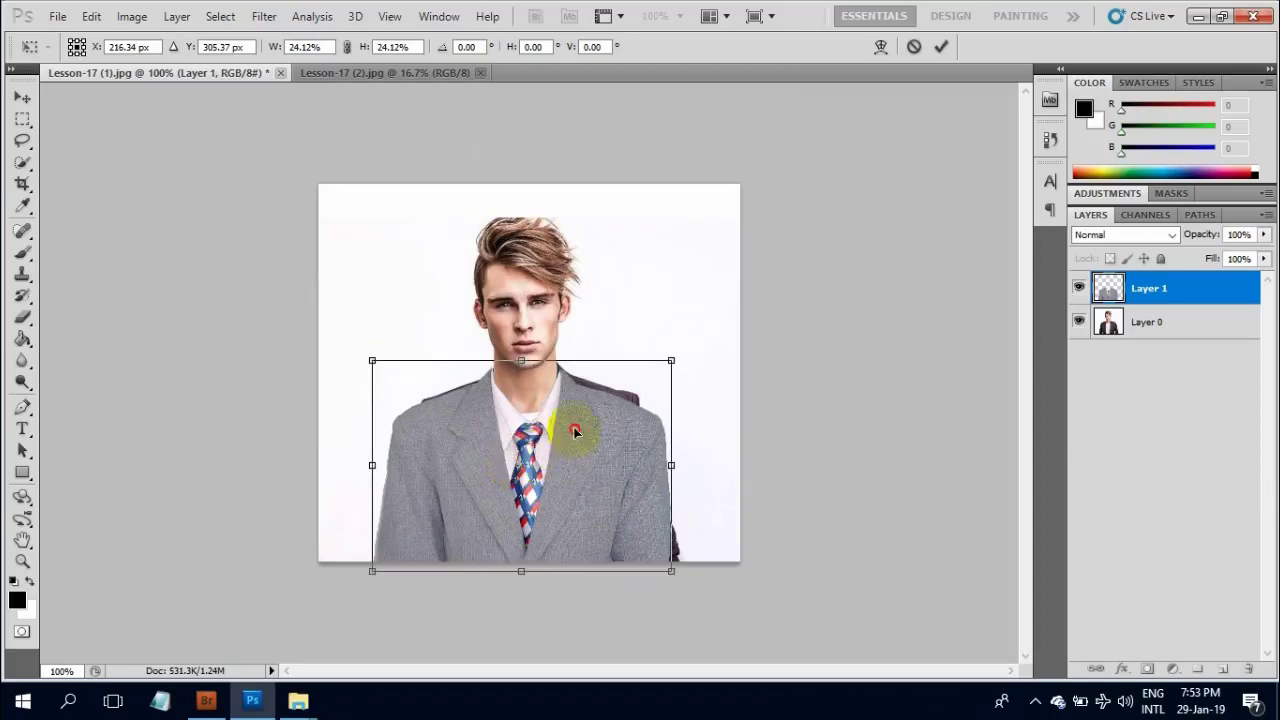
left_click(619, 337)
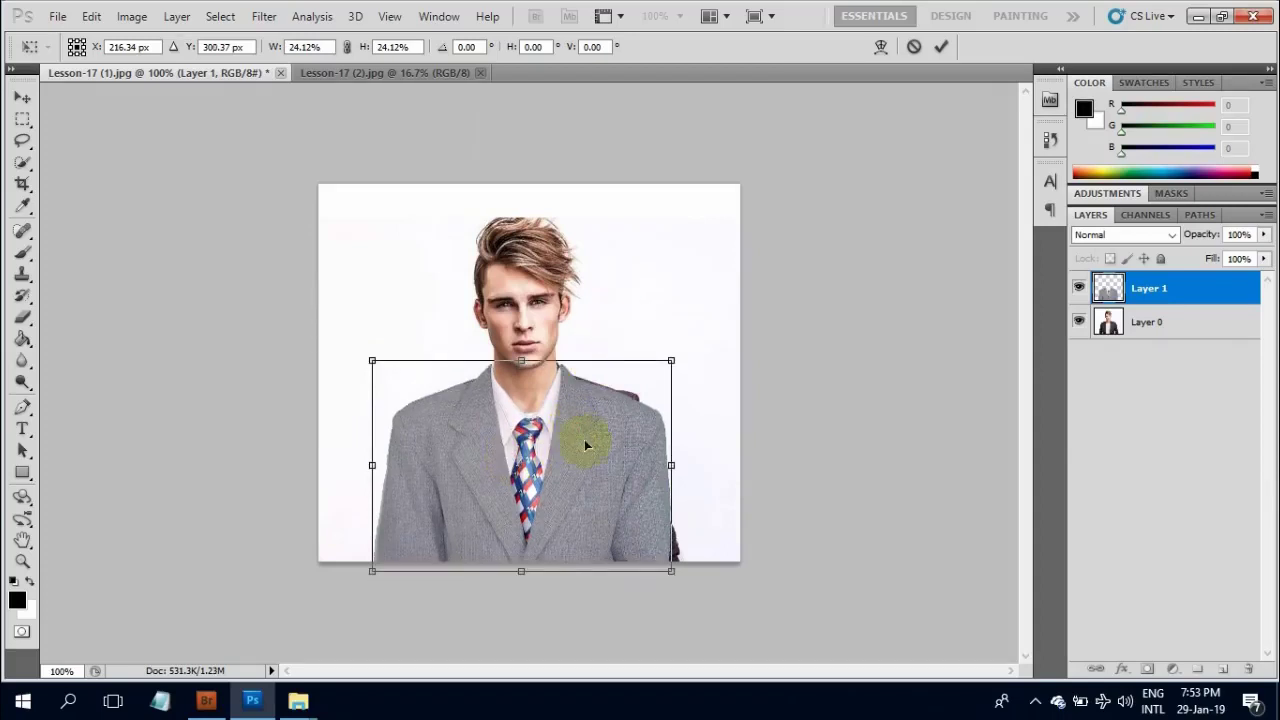
left_click(601, 366)
key("Return")
key("w")
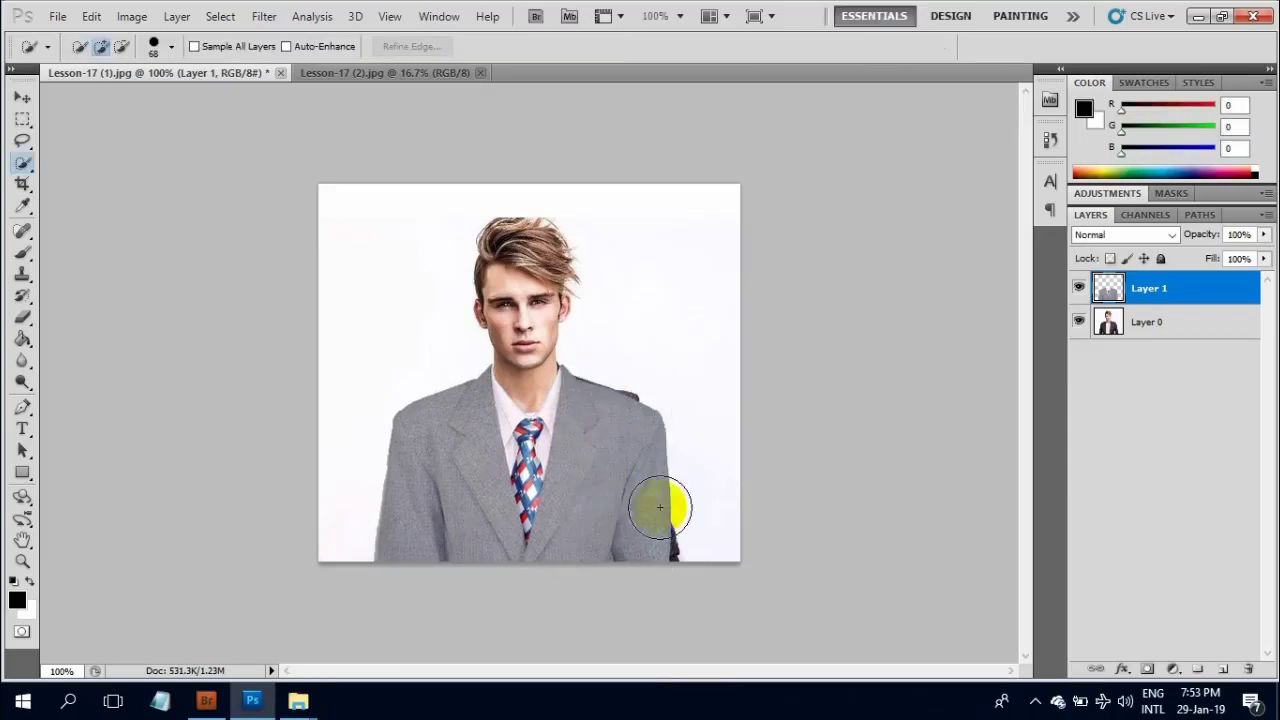
key("ctrl+t")
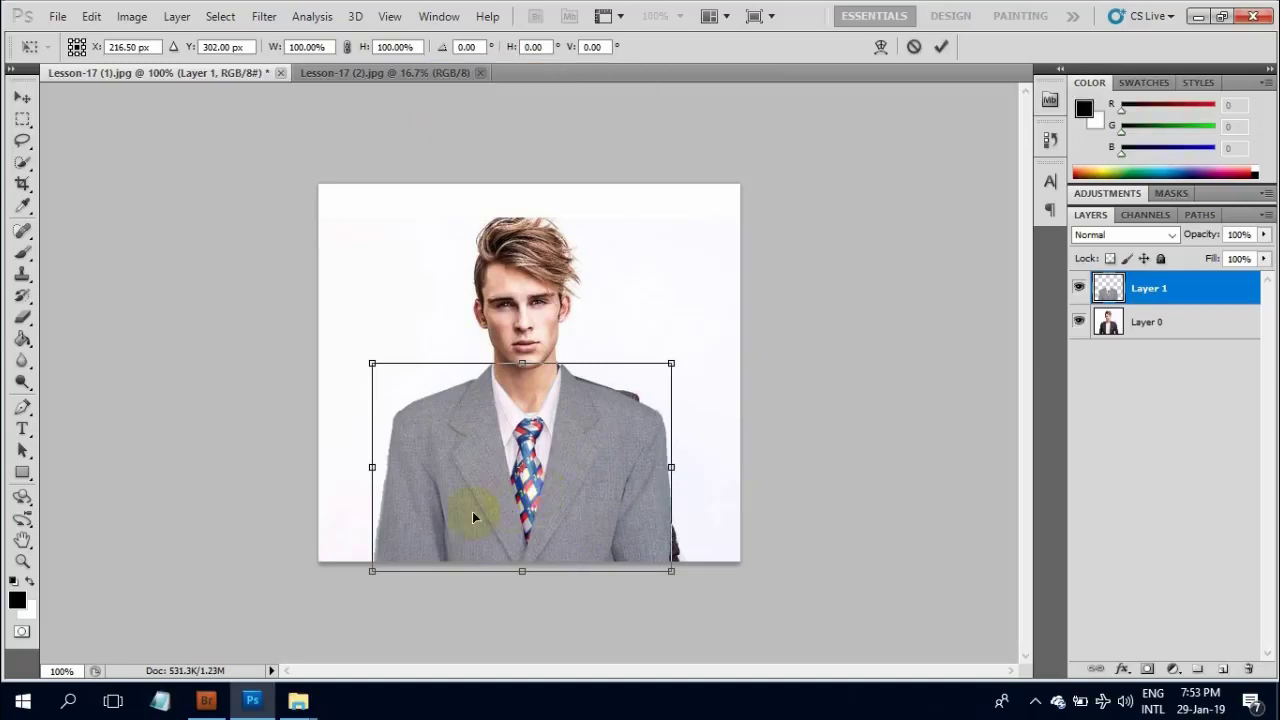
- Warp the suit's right side and top edge near the collar to fit the body
left_click(881, 47)
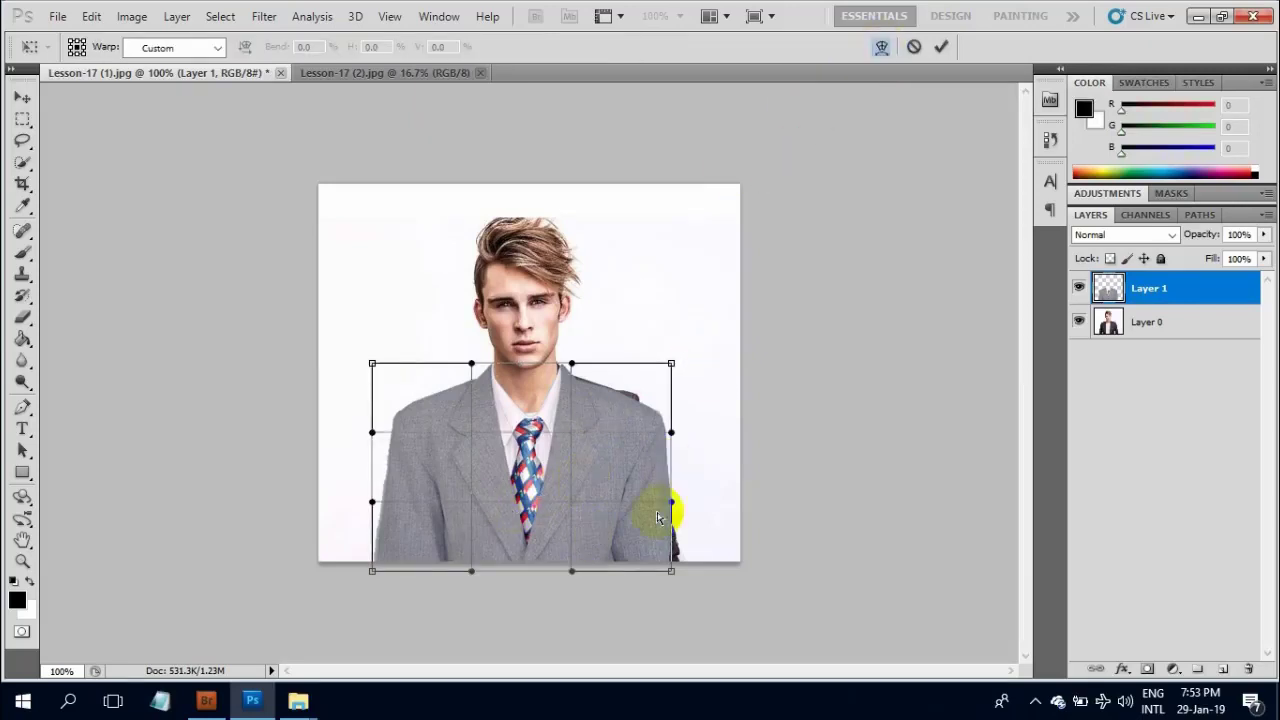
left_click_drag(673, 575, 682, 570)
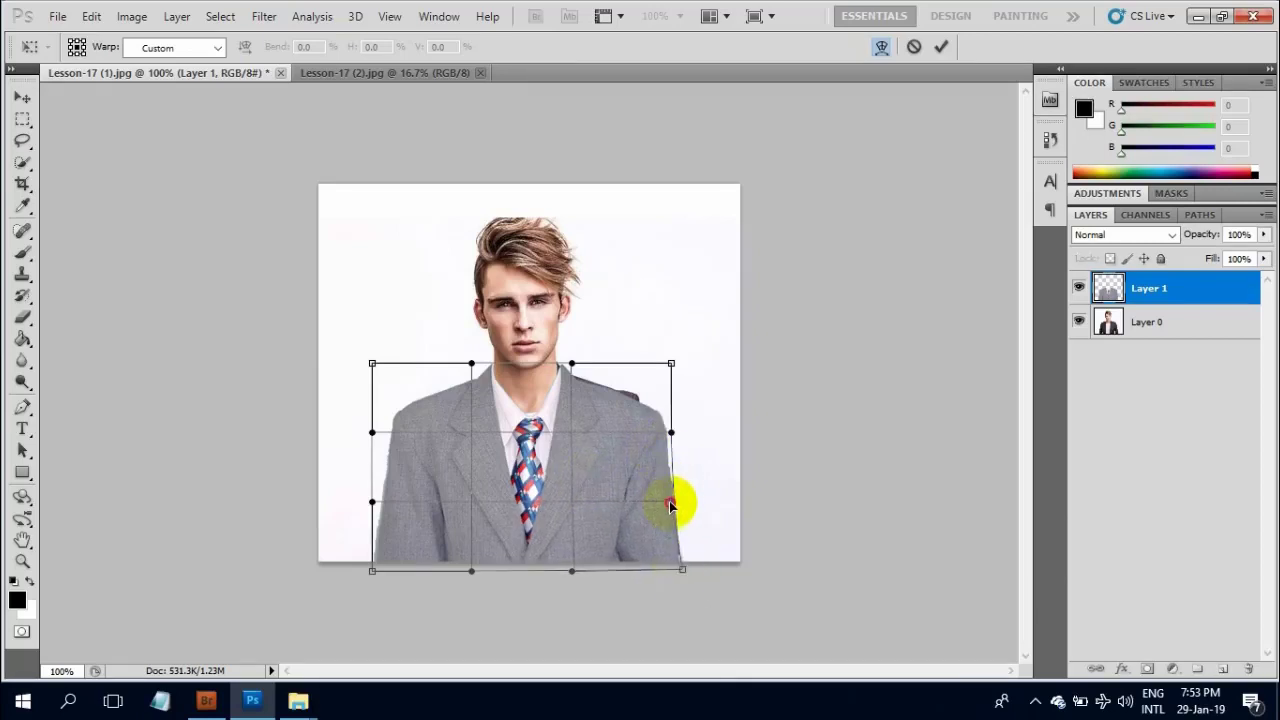
left_click_drag(670, 505, 660, 502)
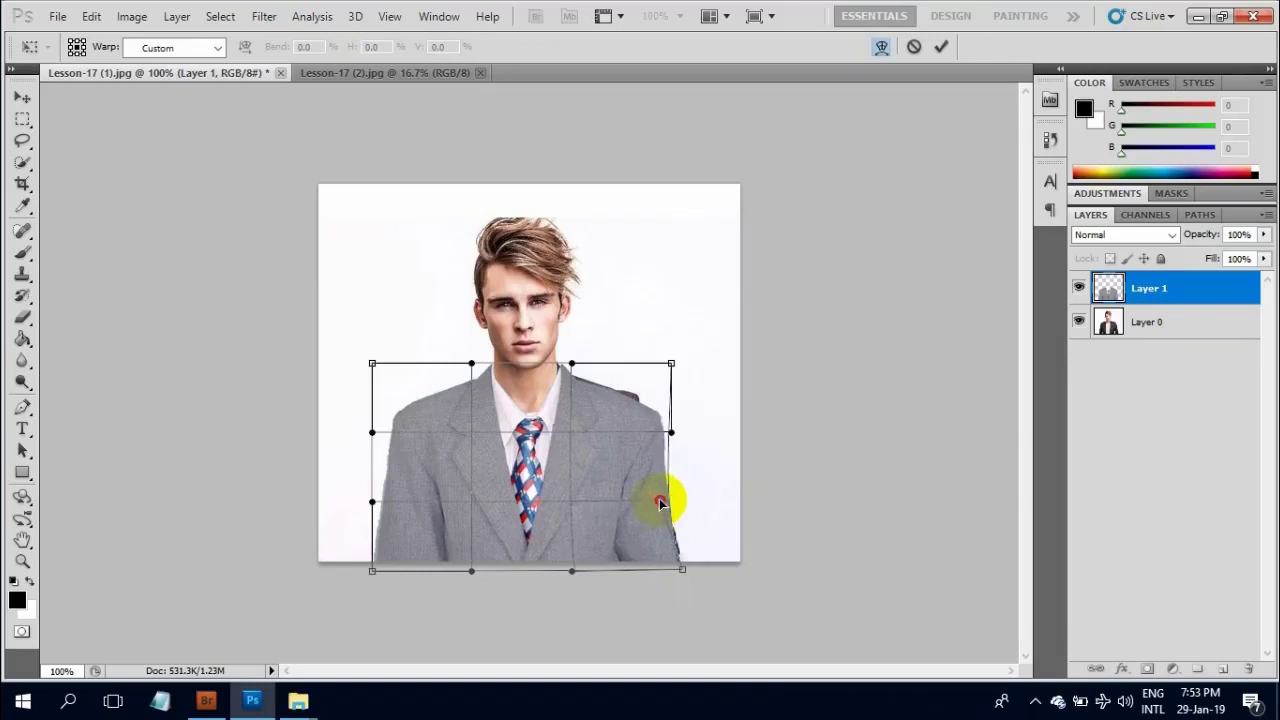
mouse_move(670, 363)
left_mouse_down()
mouse_move(644, 337)
mouse_move(654, 359)
left_mouse_up()
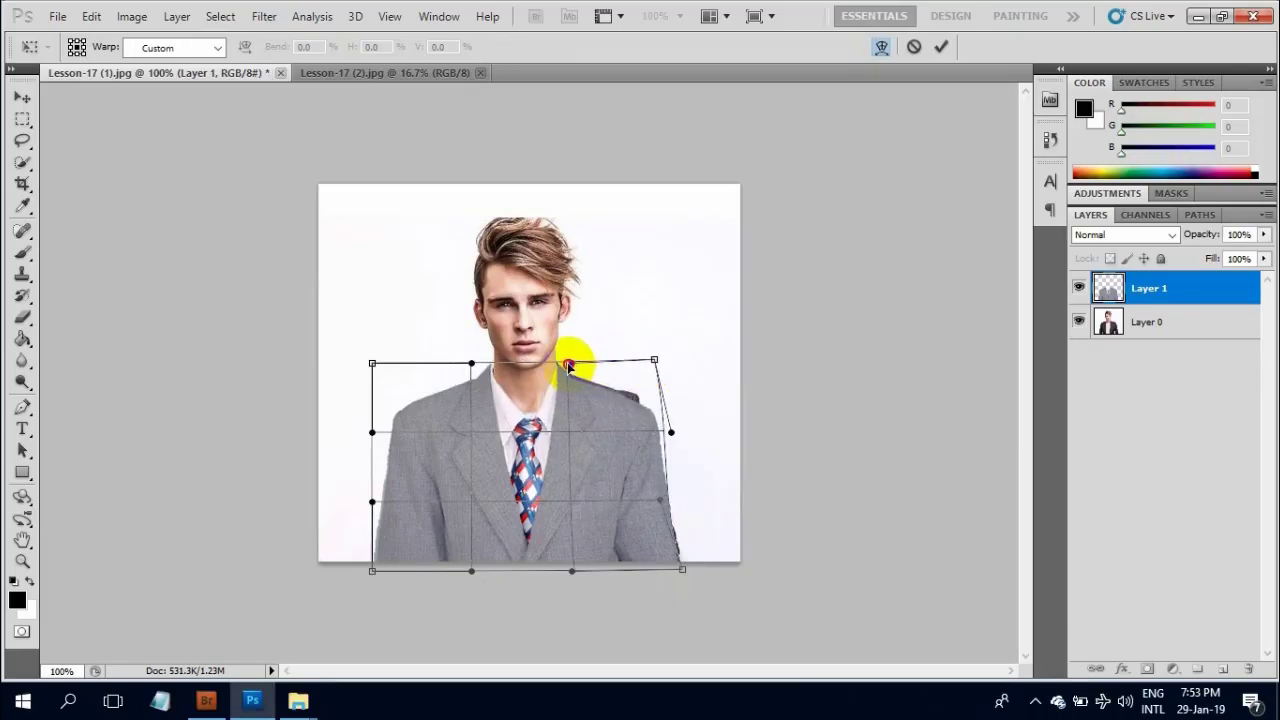
left_click_drag(568, 366, 573, 362)
- Warp the suit's left shoulder and lower-left side inward onto the body
left_click_drag(372, 436, 418, 430)
left_click_drag(372, 502, 380, 500)
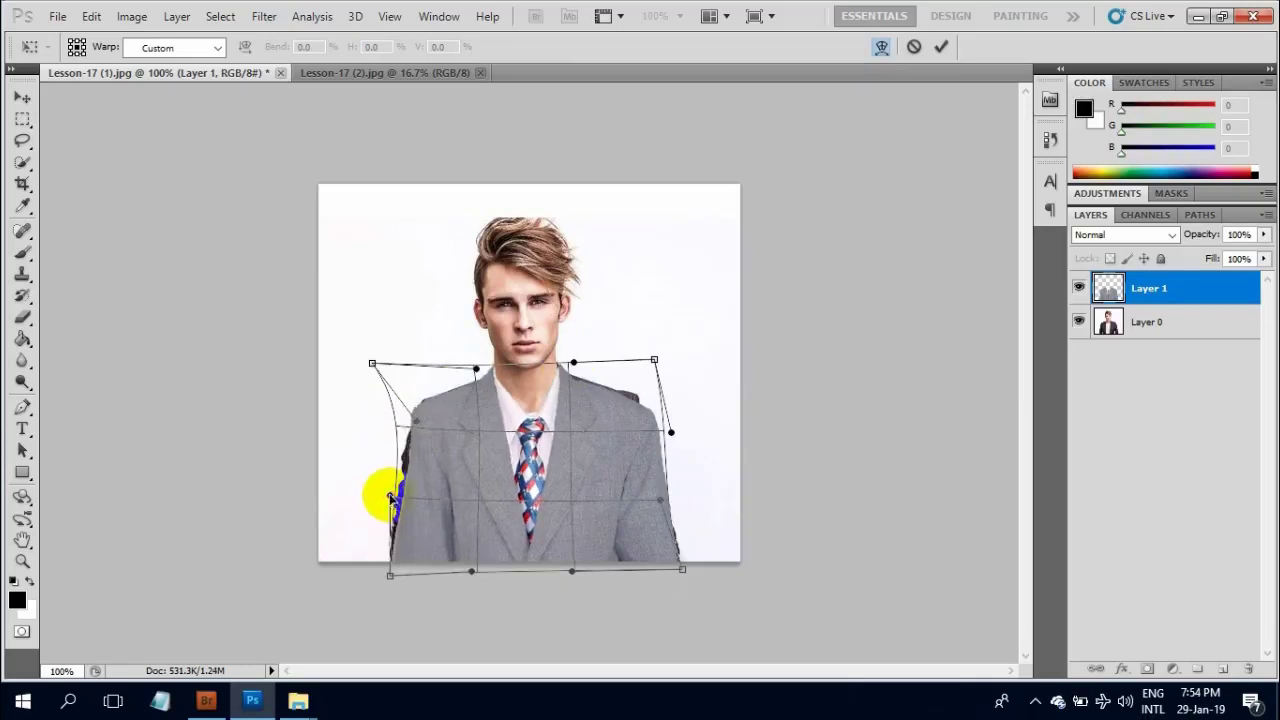
mouse_move(372, 570)
left_mouse_down()
mouse_move(403, 577)
mouse_move(366, 531)
mouse_move(388, 538)
mouse_move(380, 575)
left_mouse_up()
left_click_drag(380, 497, 392, 495)
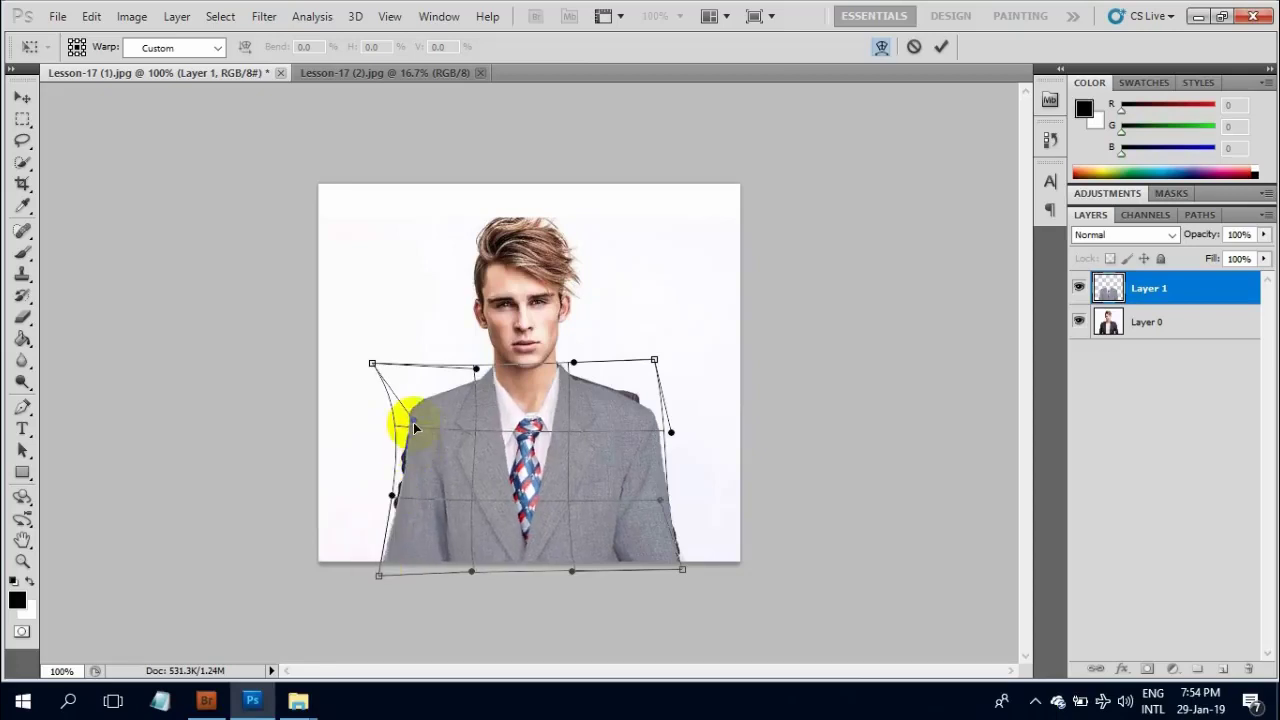
left_click_drag(414, 428, 403, 424)
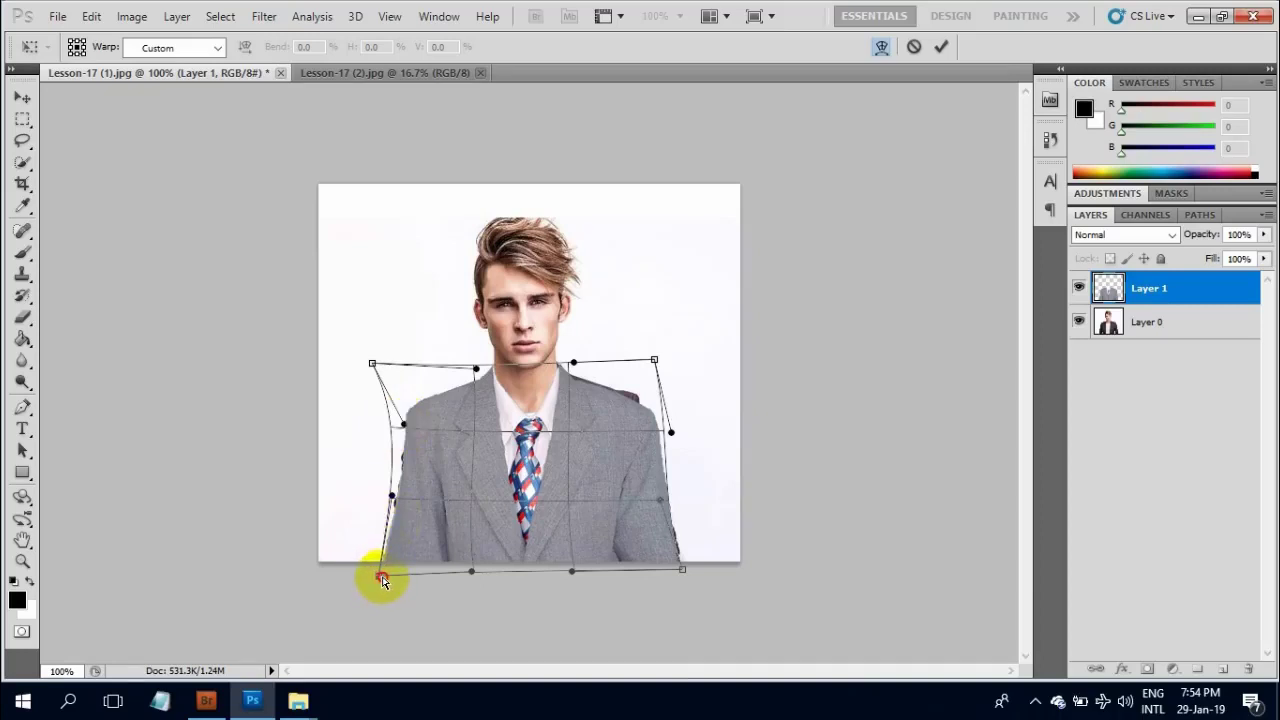
- Refine the right shoulder and neckline, then commit the warp
left_click_drag(628, 418, 628, 410)
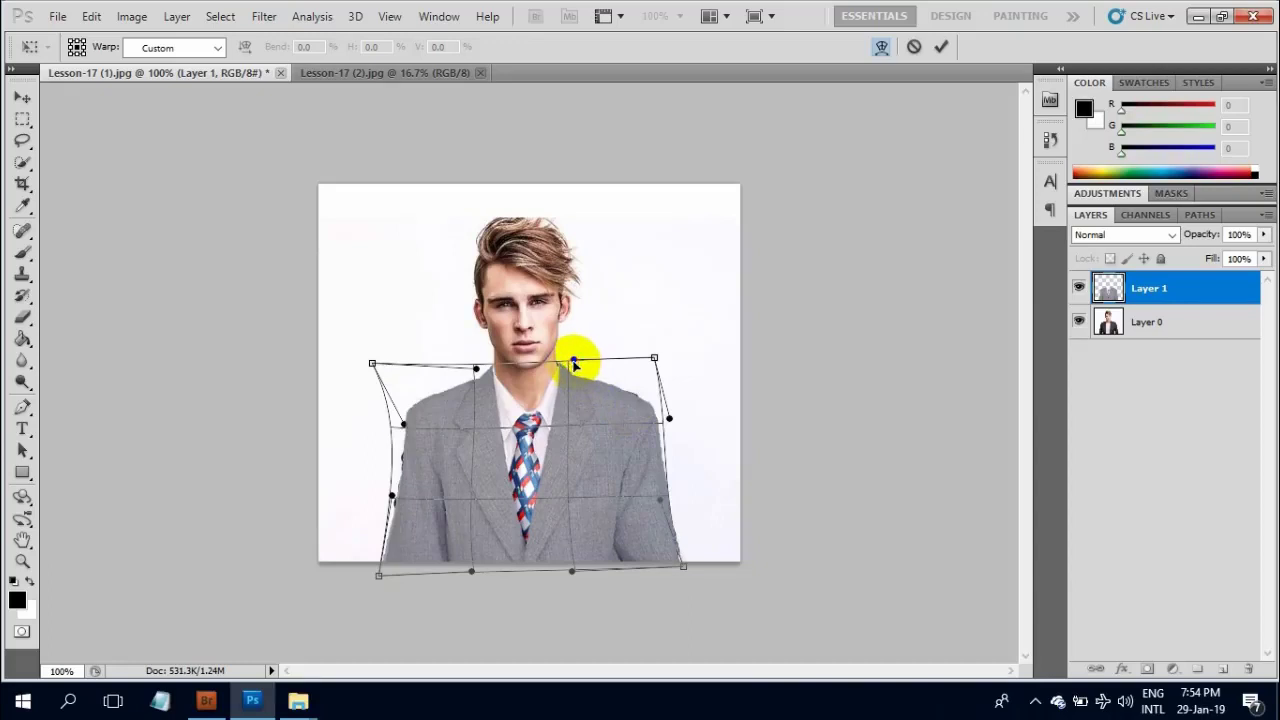
left_click_drag(573, 363, 573, 366)
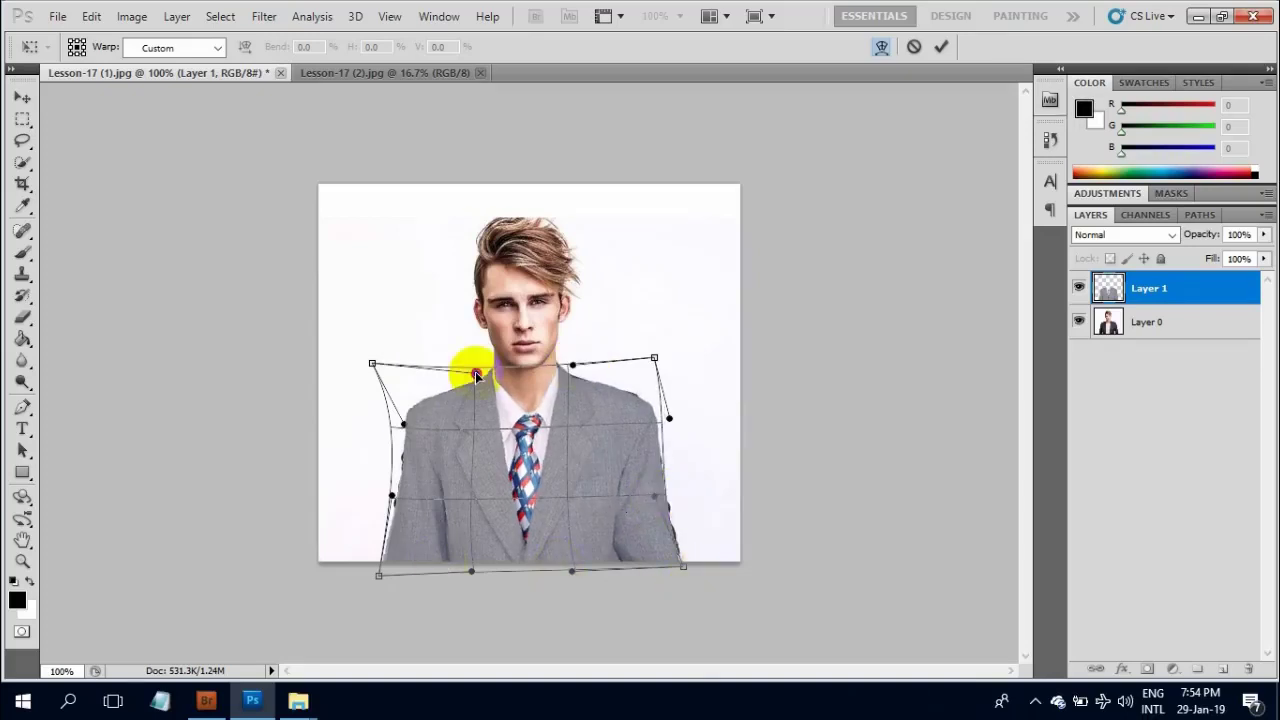
left_click_drag(510, 372, 560, 378)
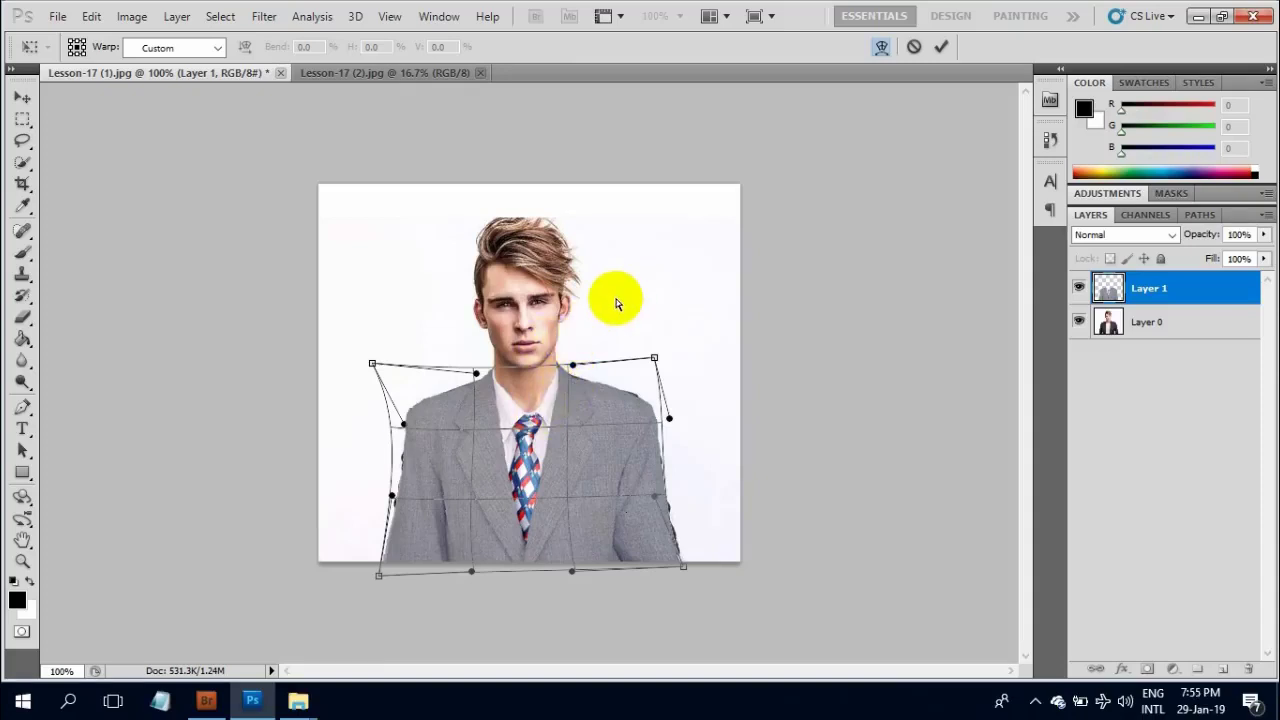
key("Return")
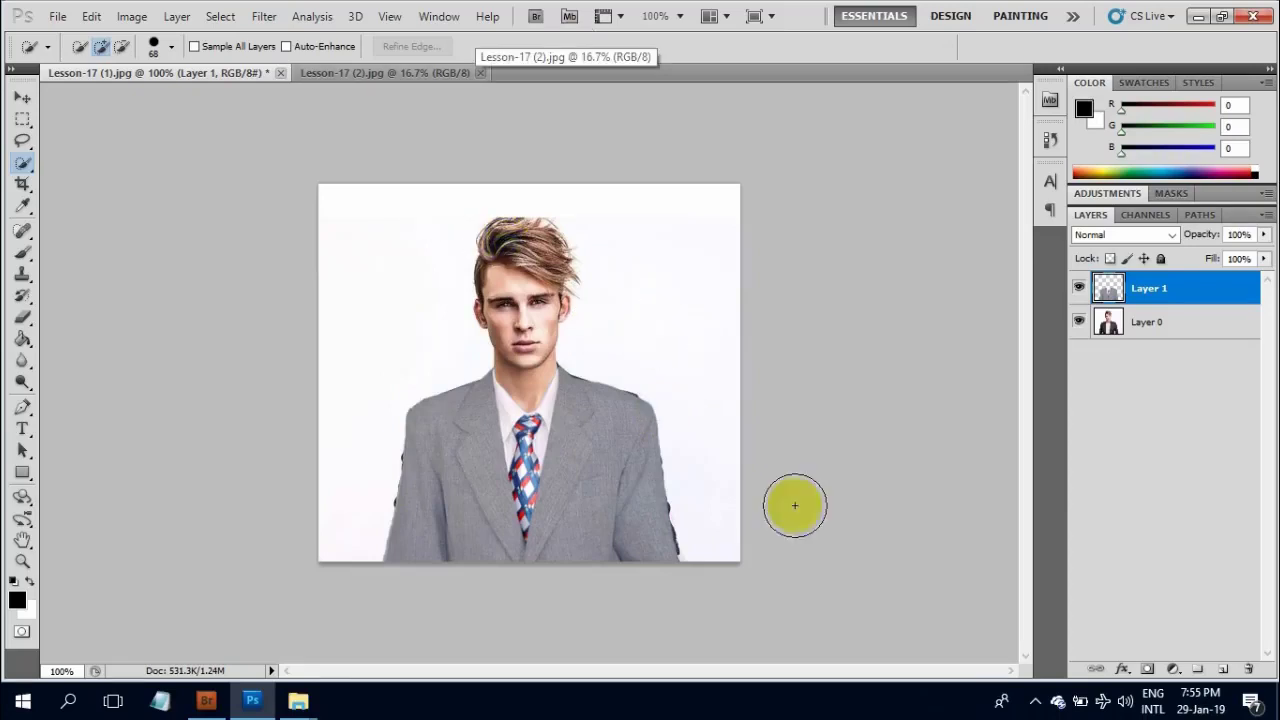
- Add a white-filled Layer 2 beneath Layer 0 and make Layer 0 active again
left_click(1224, 670)
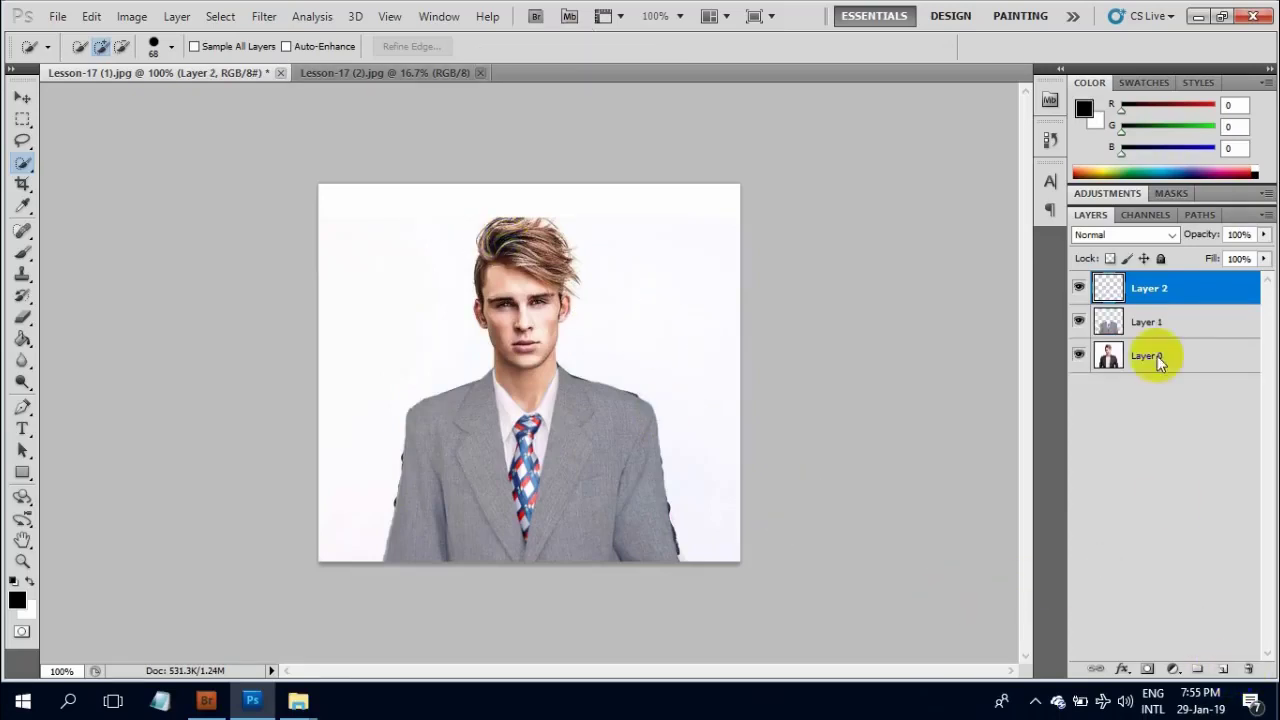
left_click(28, 581)
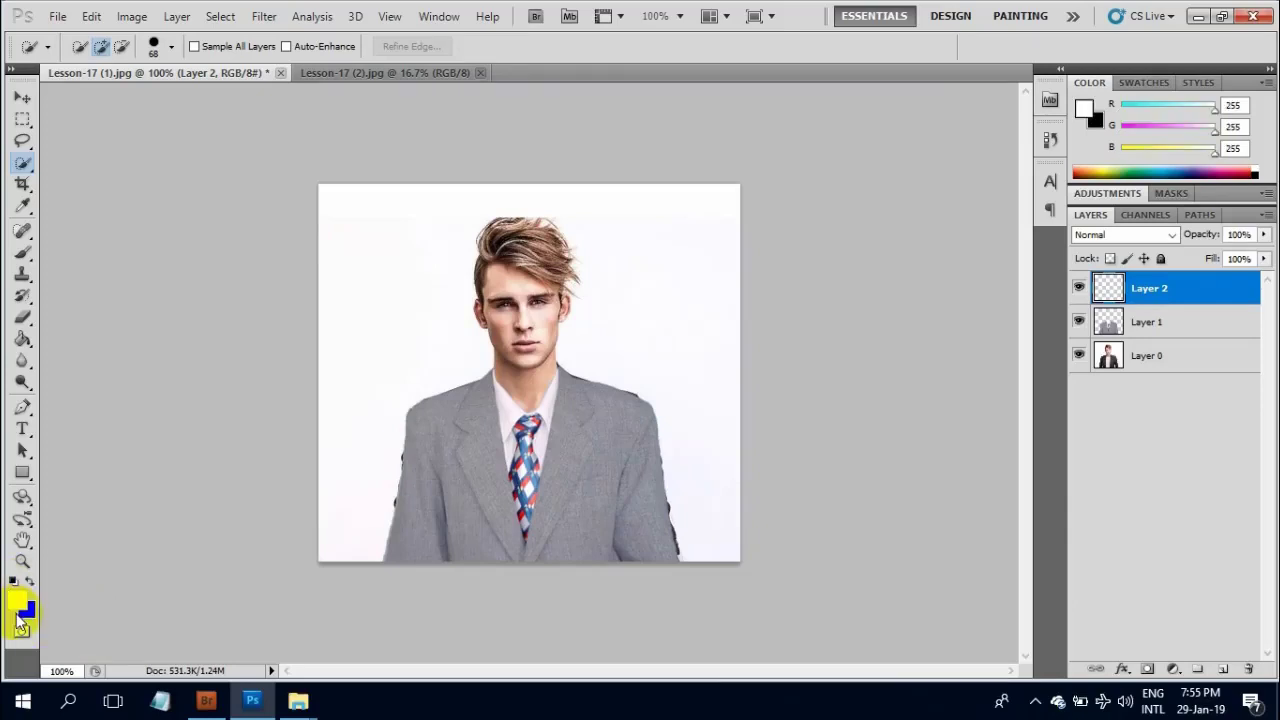
left_click_drag(22, 338, 88, 365)
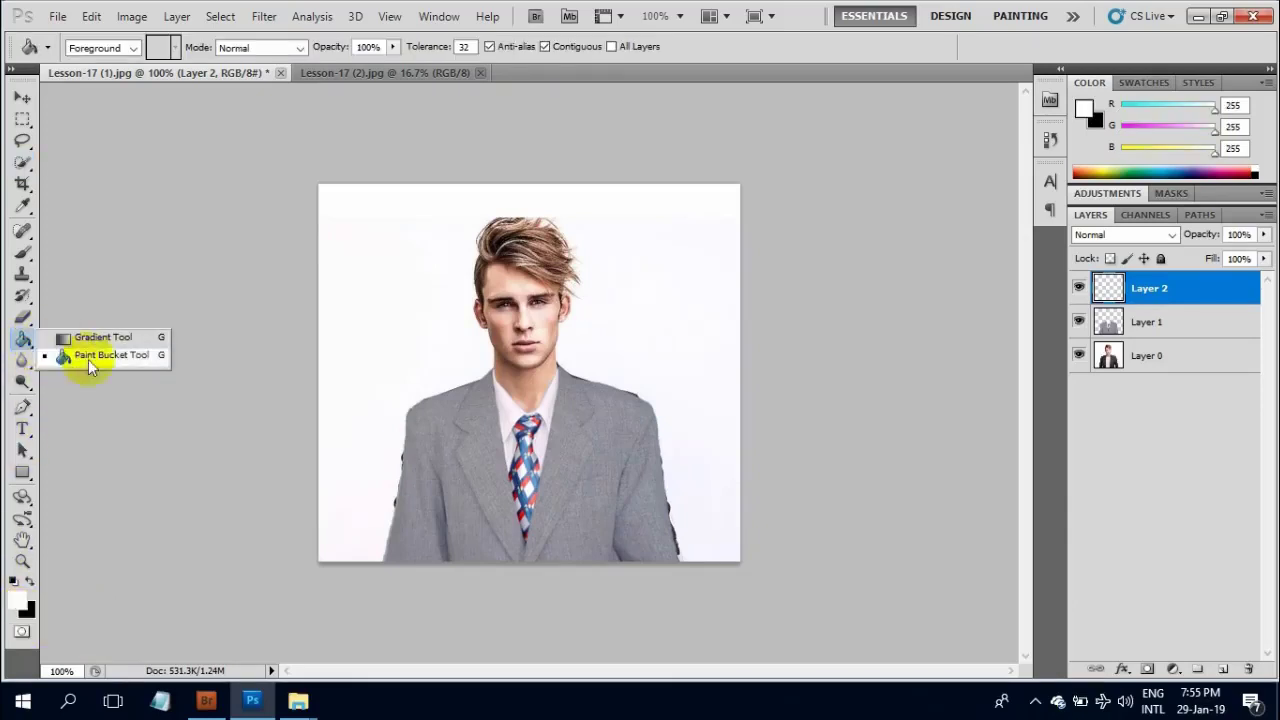
left_click(488, 315)
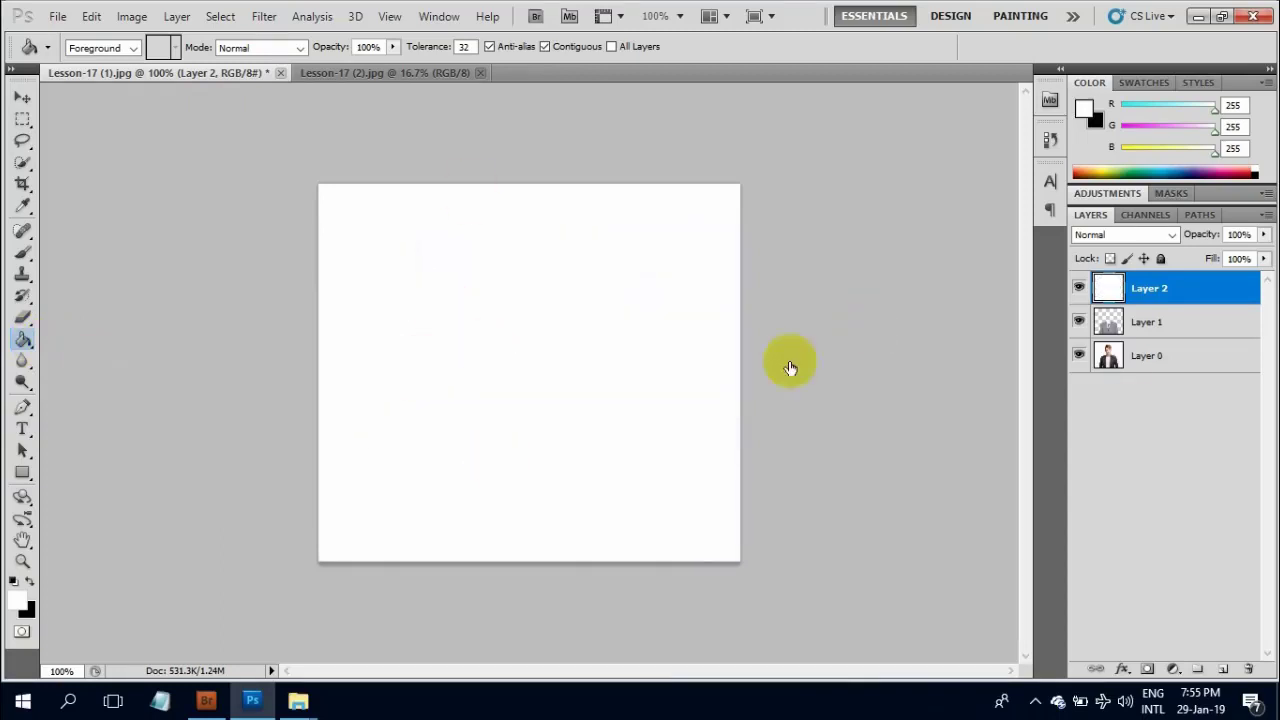
left_click_drag(1152, 289, 1170, 398)
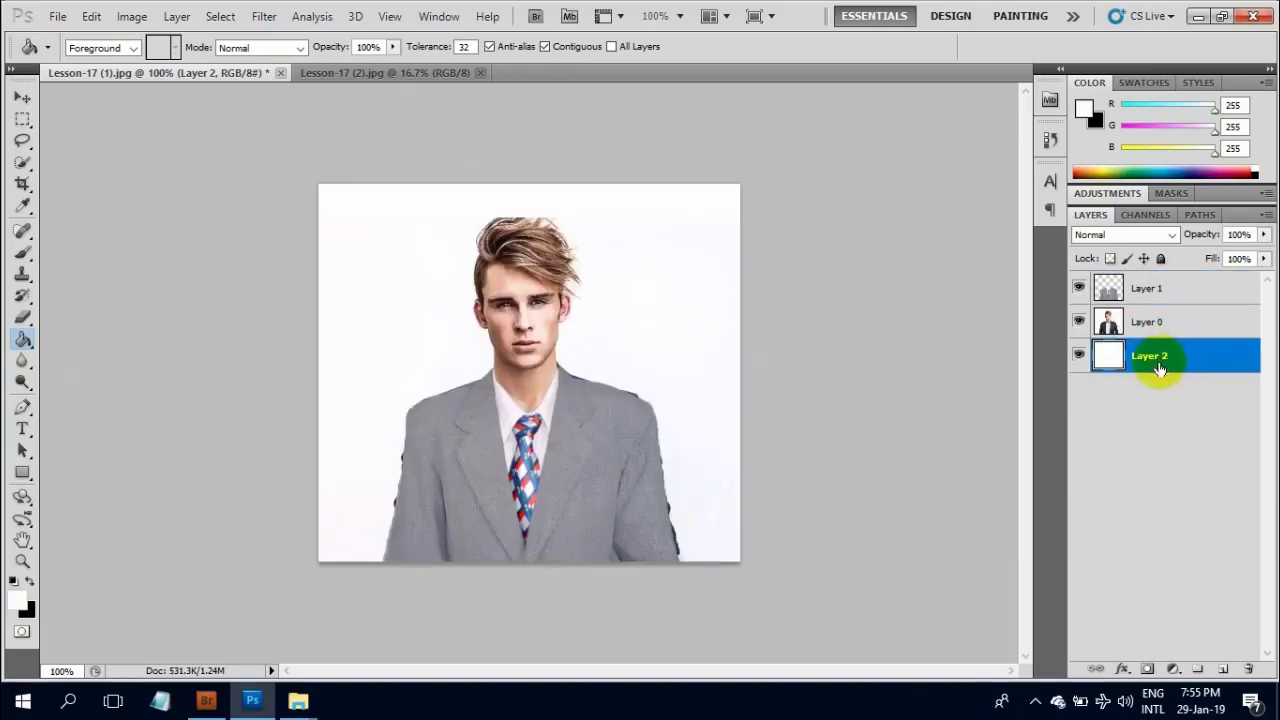
left_click(1180, 324)
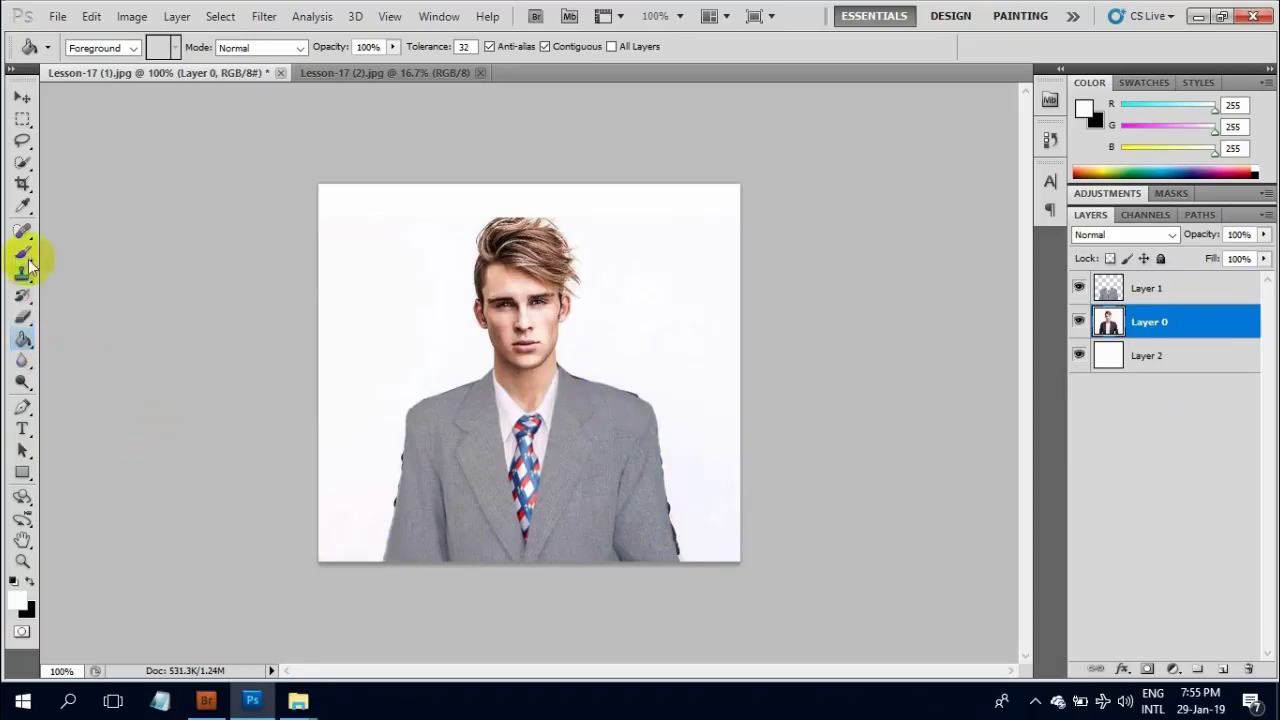
- Erase the dark jacket outline along the suit's shoulders, neck and sides on Layer 0
left_click_drag(31, 312, 93, 325)
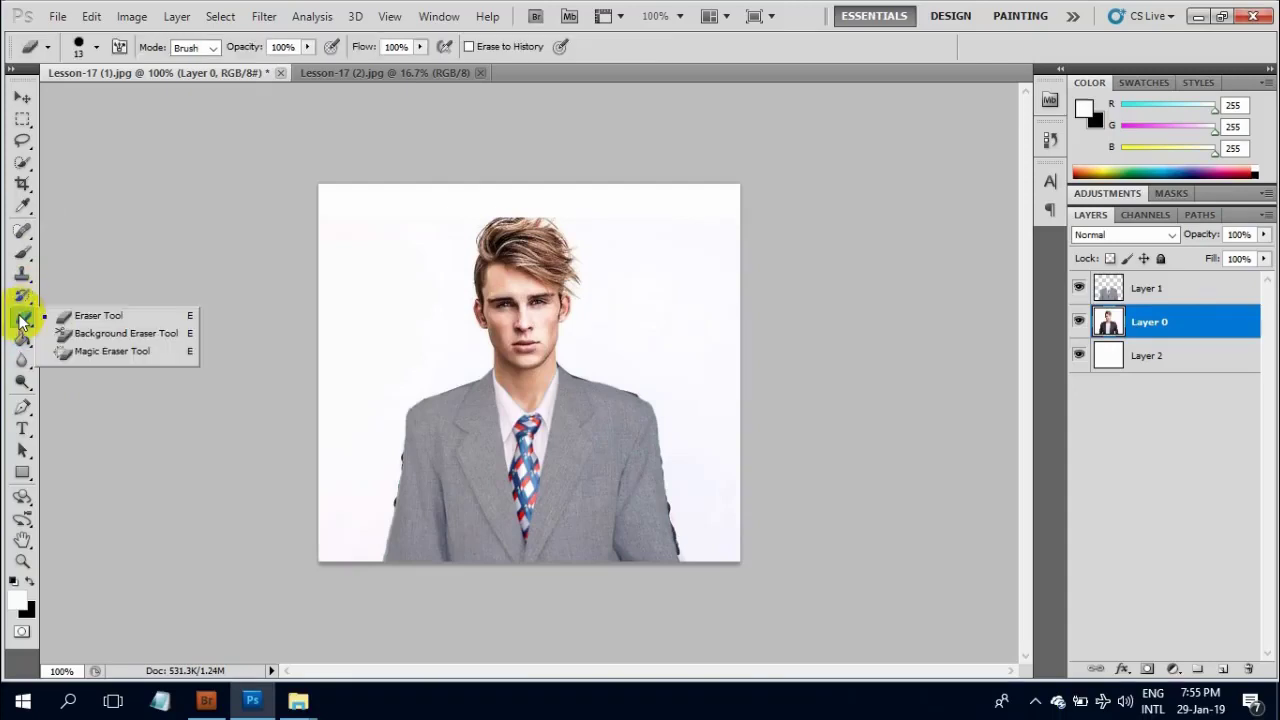
left_click(97, 318)
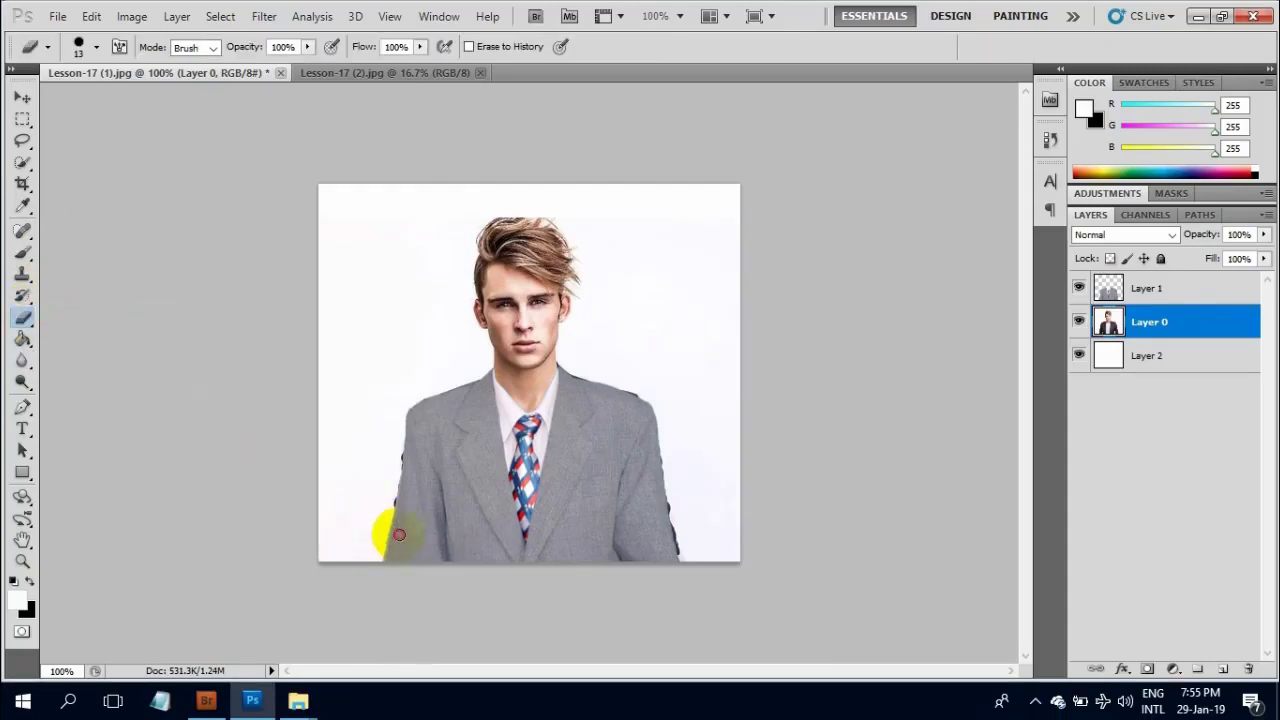
left_click_drag(399, 505, 392, 483)
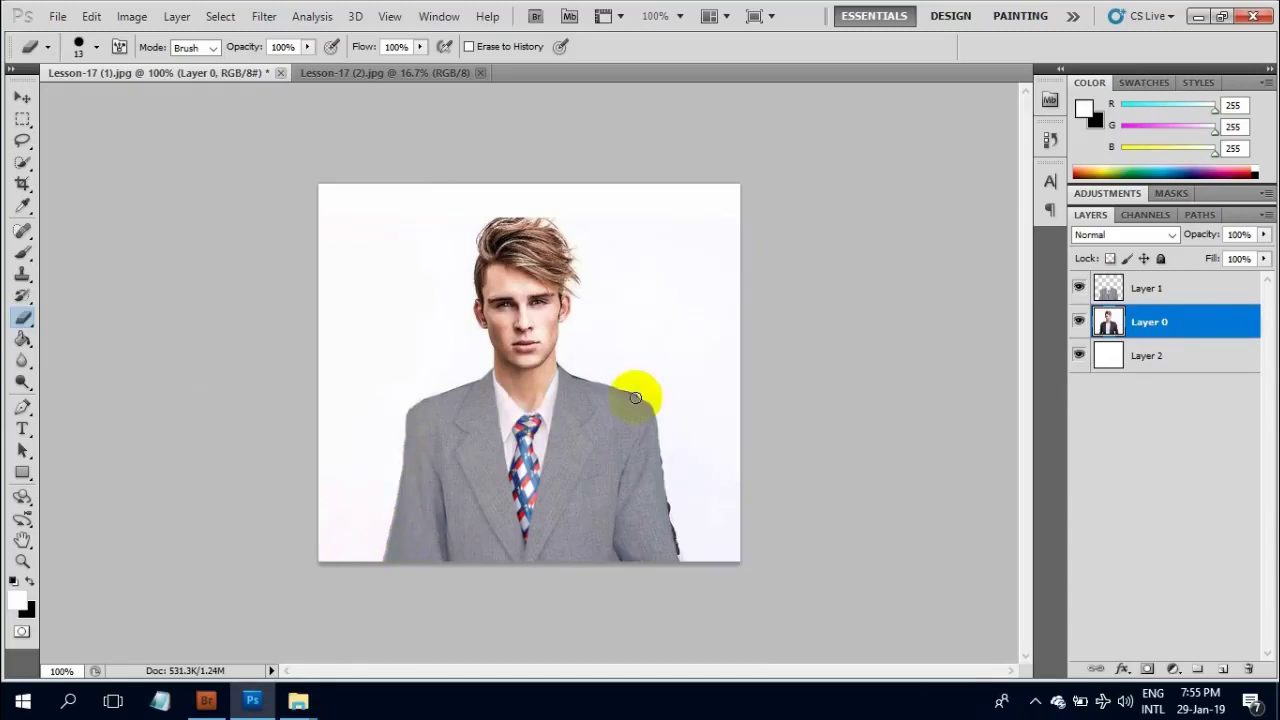
left_click_drag(634, 391, 584, 377)
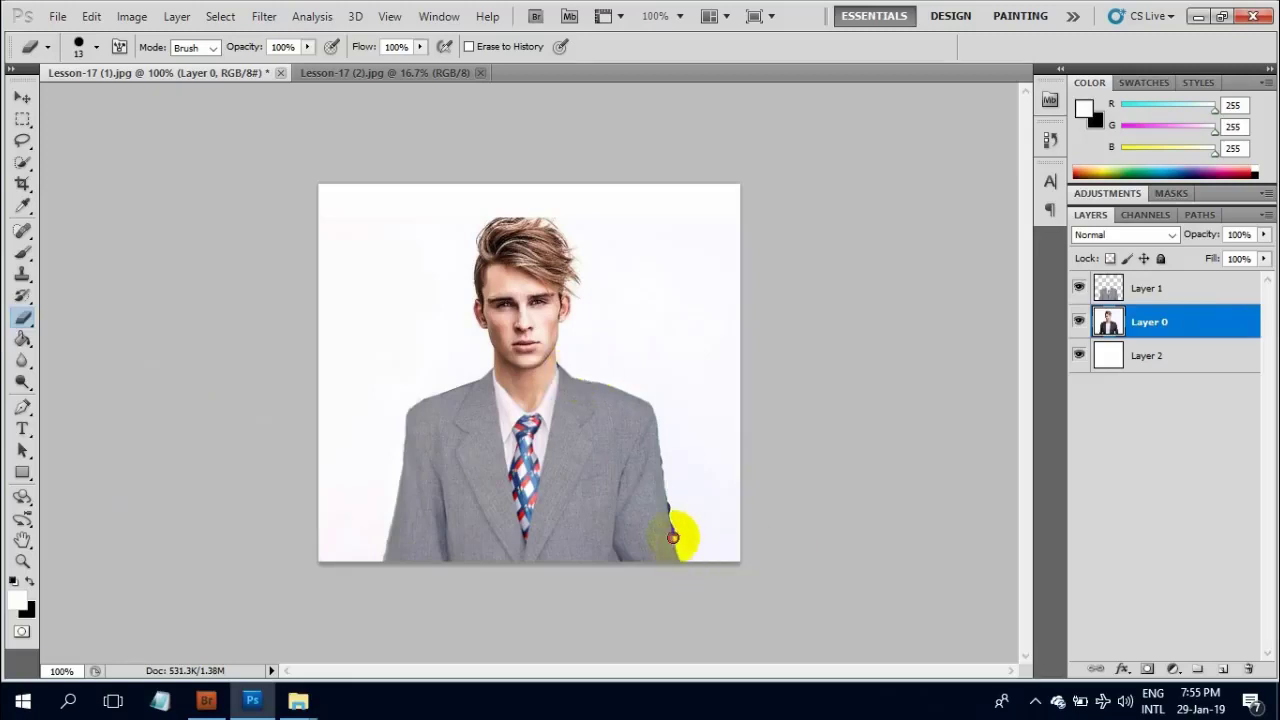
left_click_drag(673, 538, 660, 480)
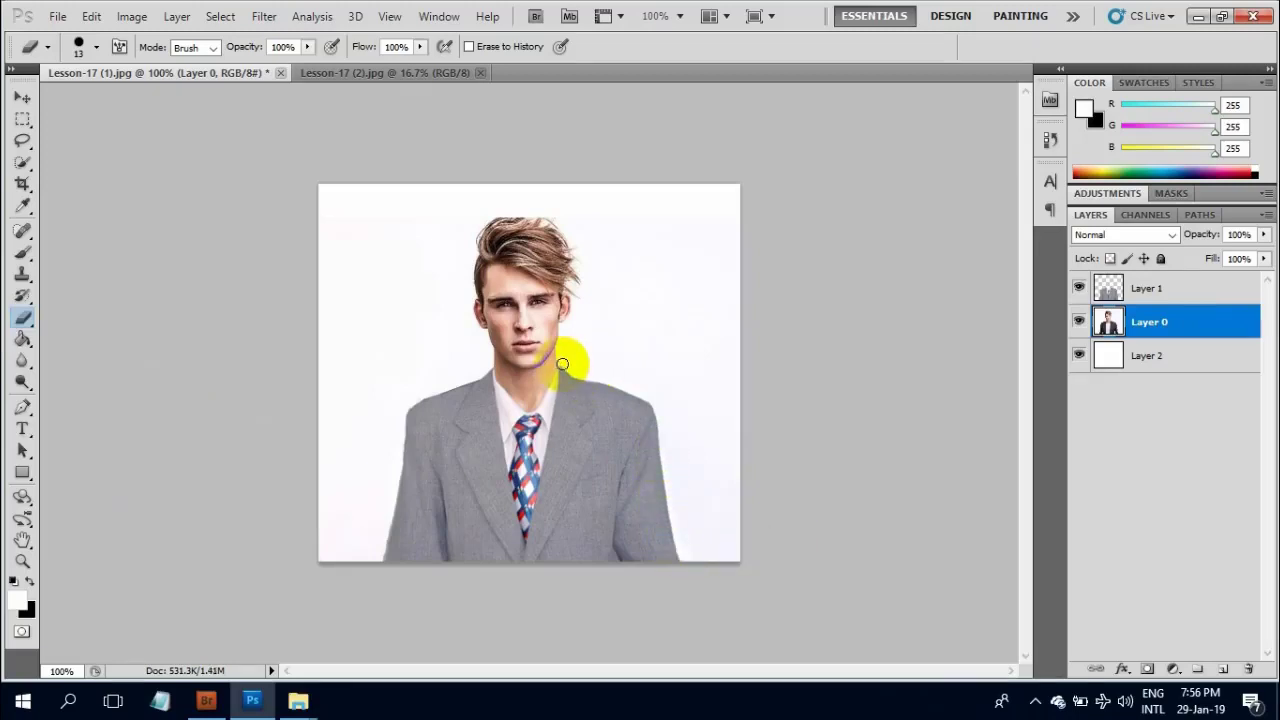
left_click_drag(562, 365, 635, 447)
left_click_drag(556, 376, 567, 362)
left_click_drag(392, 497, 400, 463)
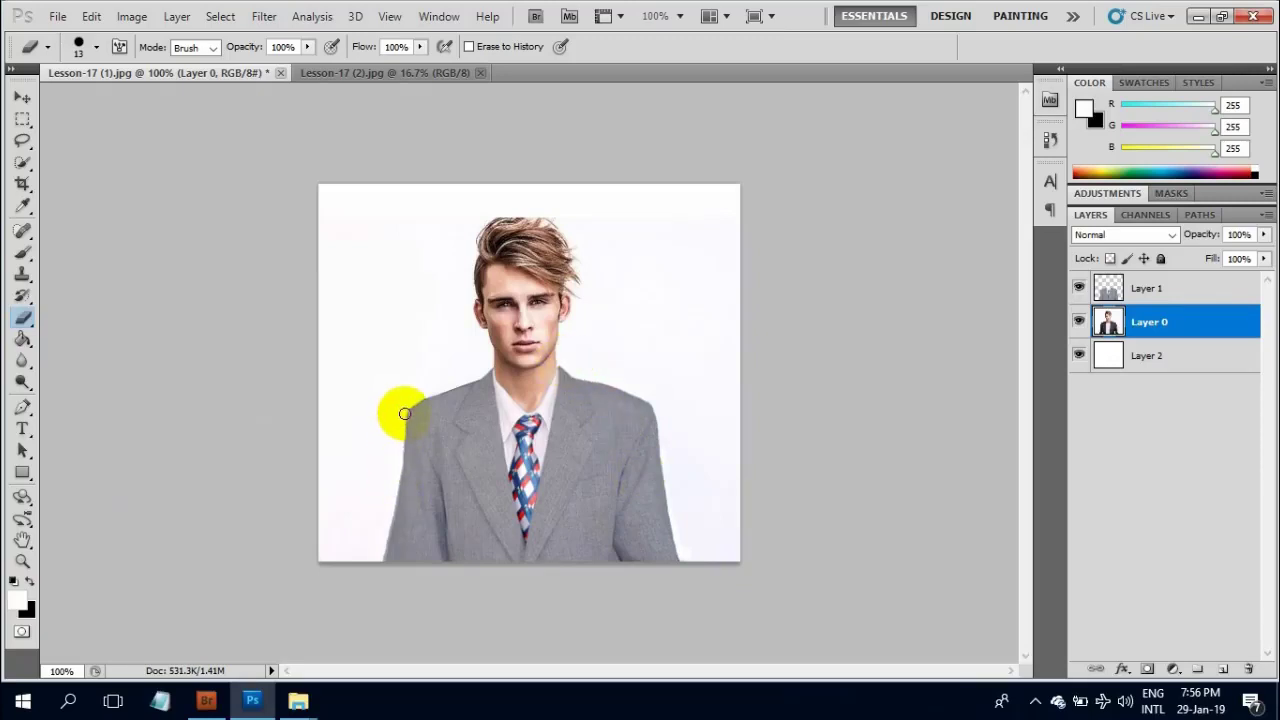
left_click_drag(404, 413, 554, 471)
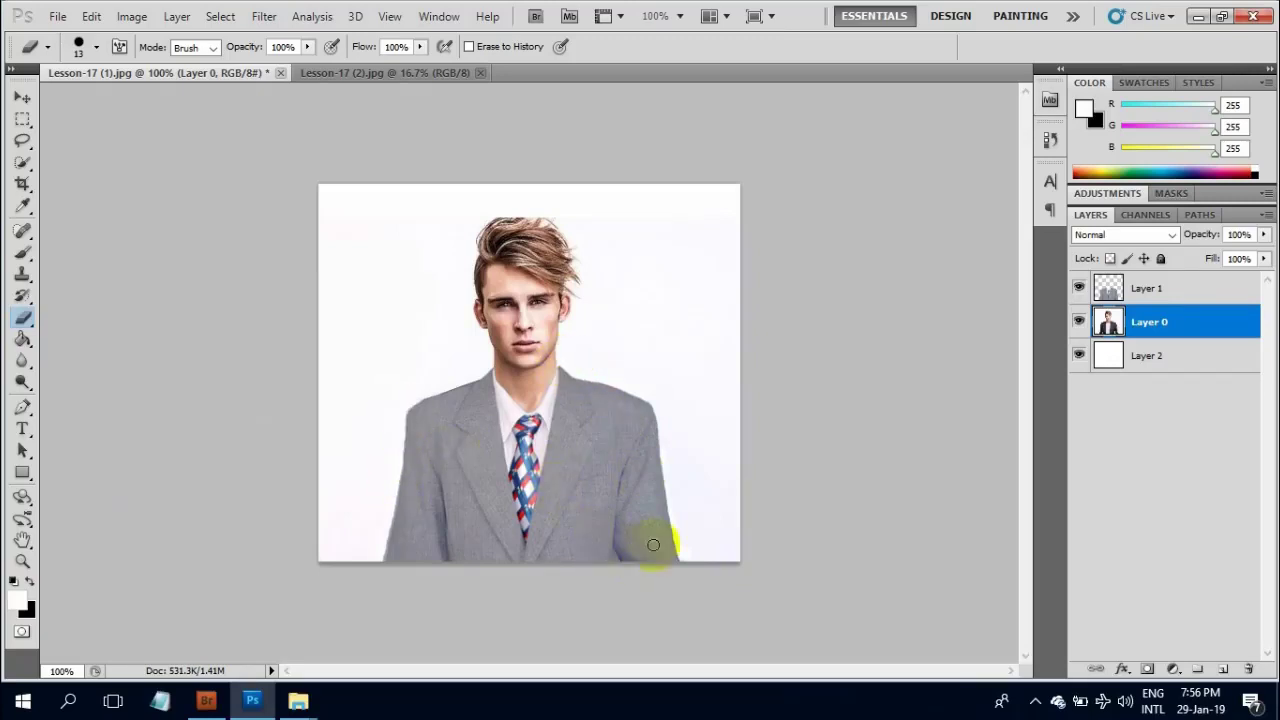
left_click_drag(660, 548, 648, 524)
- Save the image as Lesson-17 (1).psd in Photoshop format with maximum compatibility
left_click(58, 17)
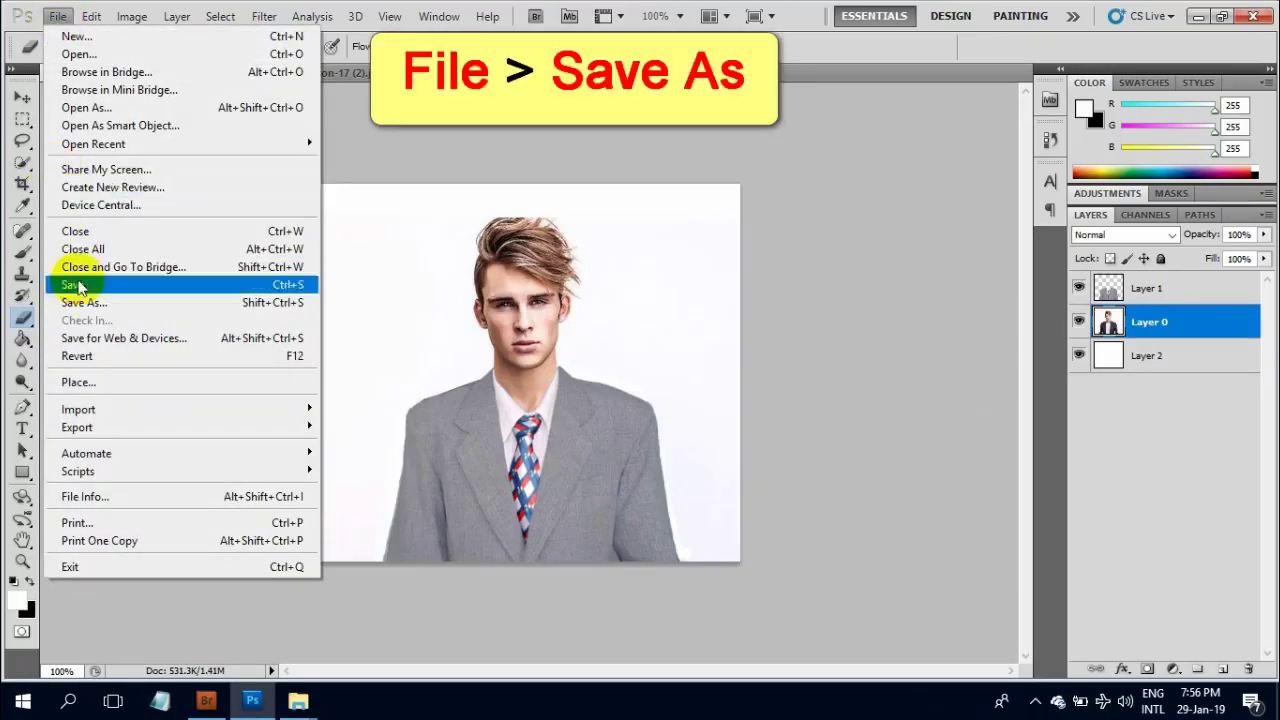
left_click(100, 306)
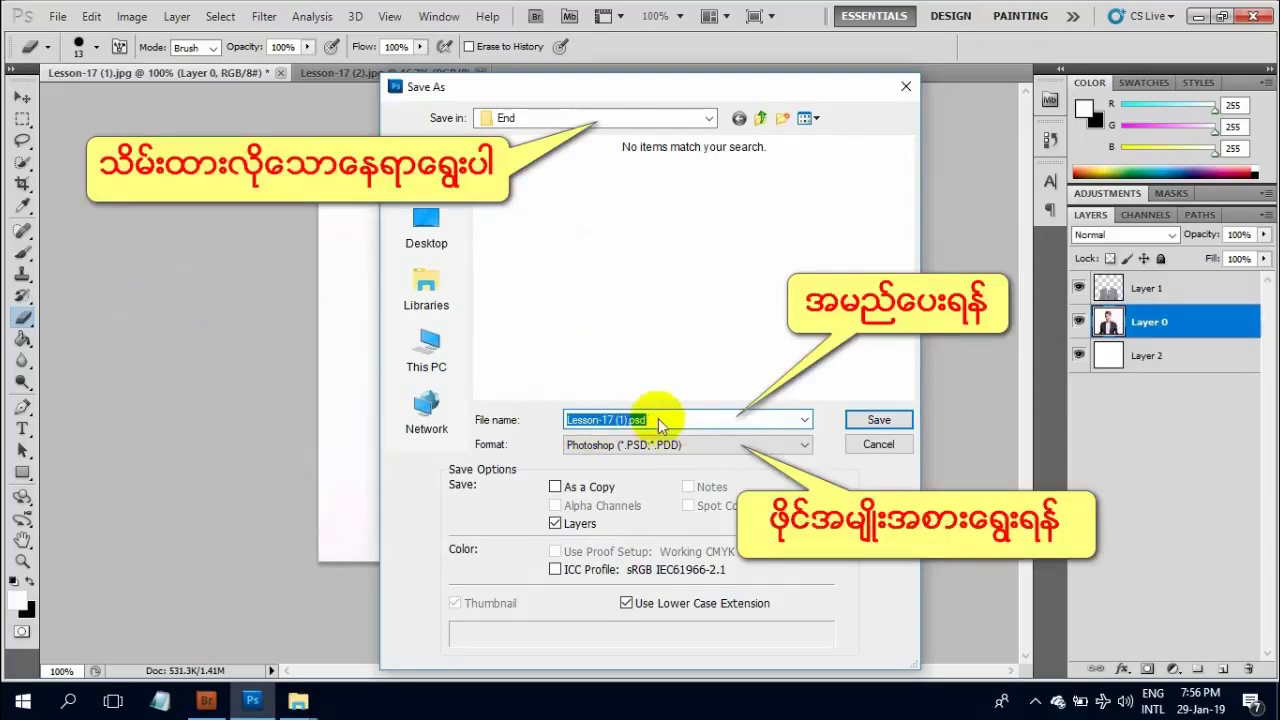
left_click(660, 445)
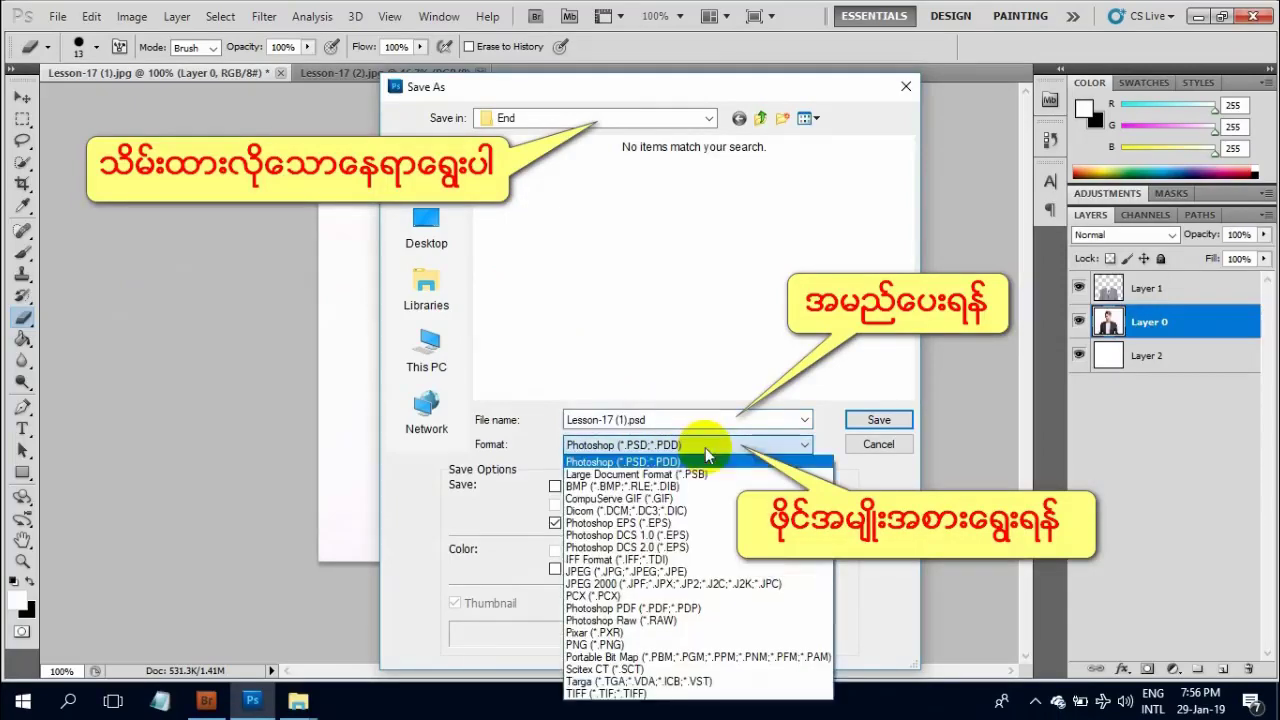
left_click(650, 462)
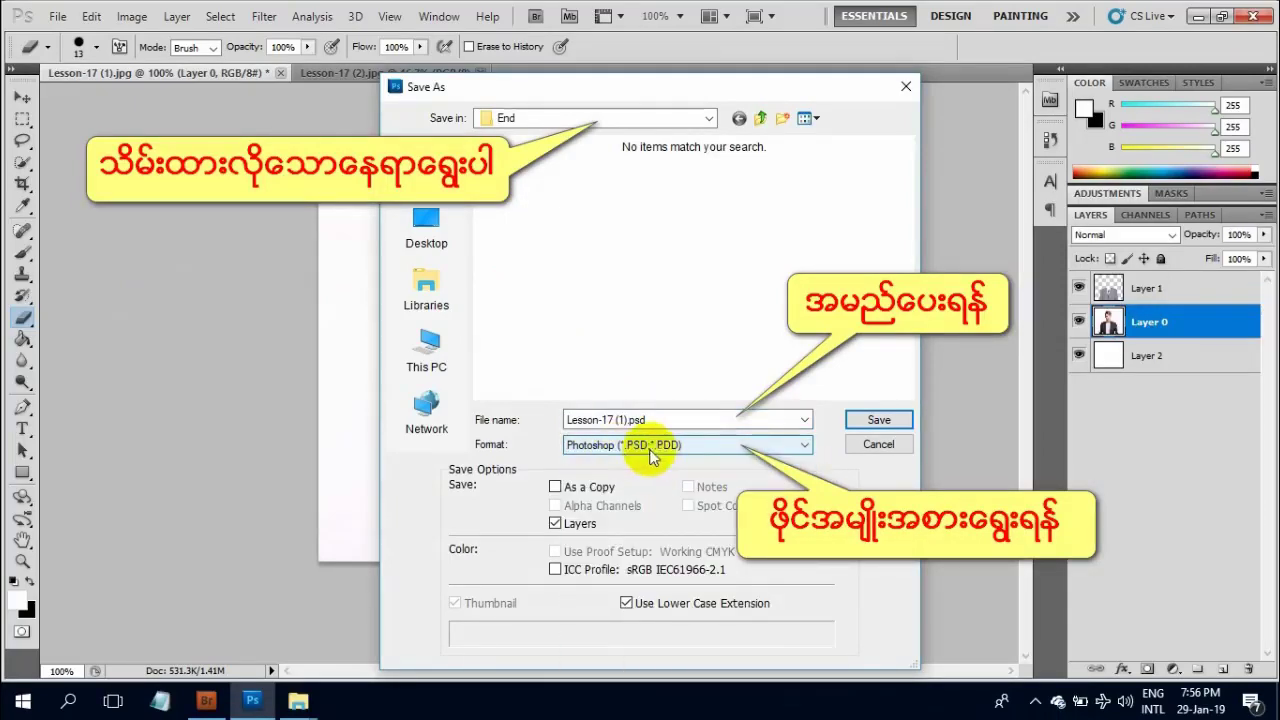
left_click(870, 420)
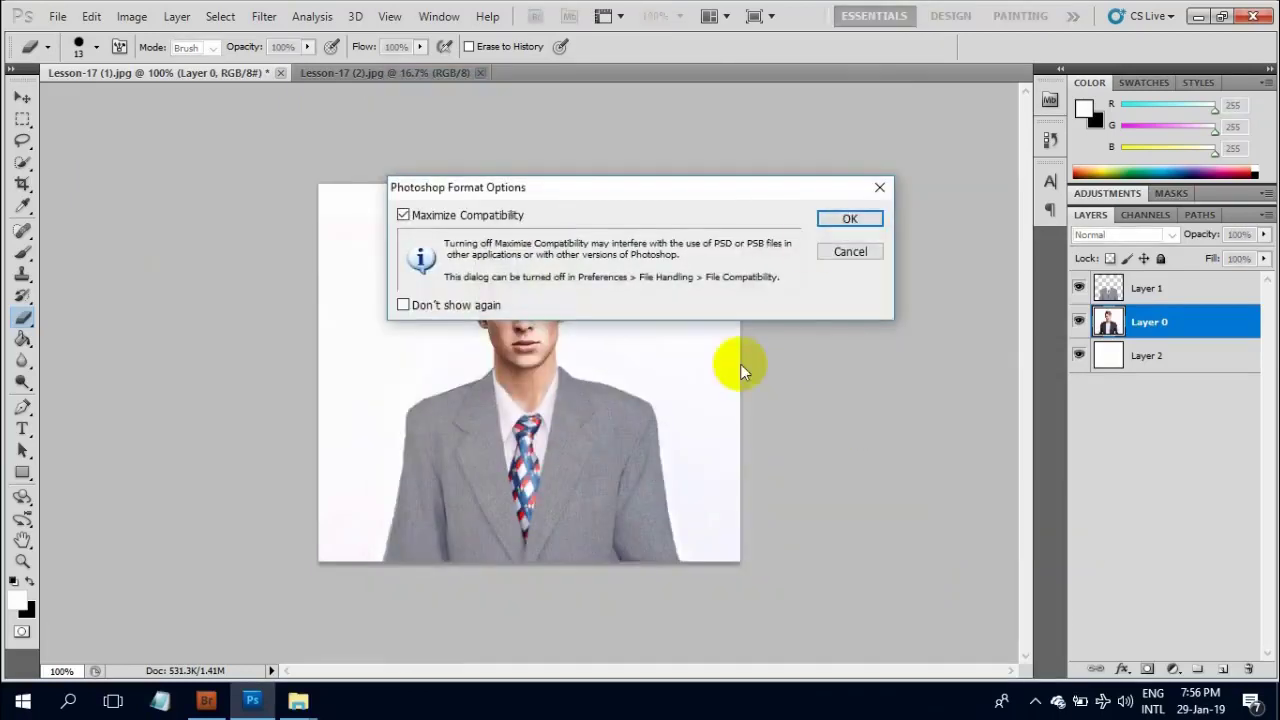
left_click(845, 220)
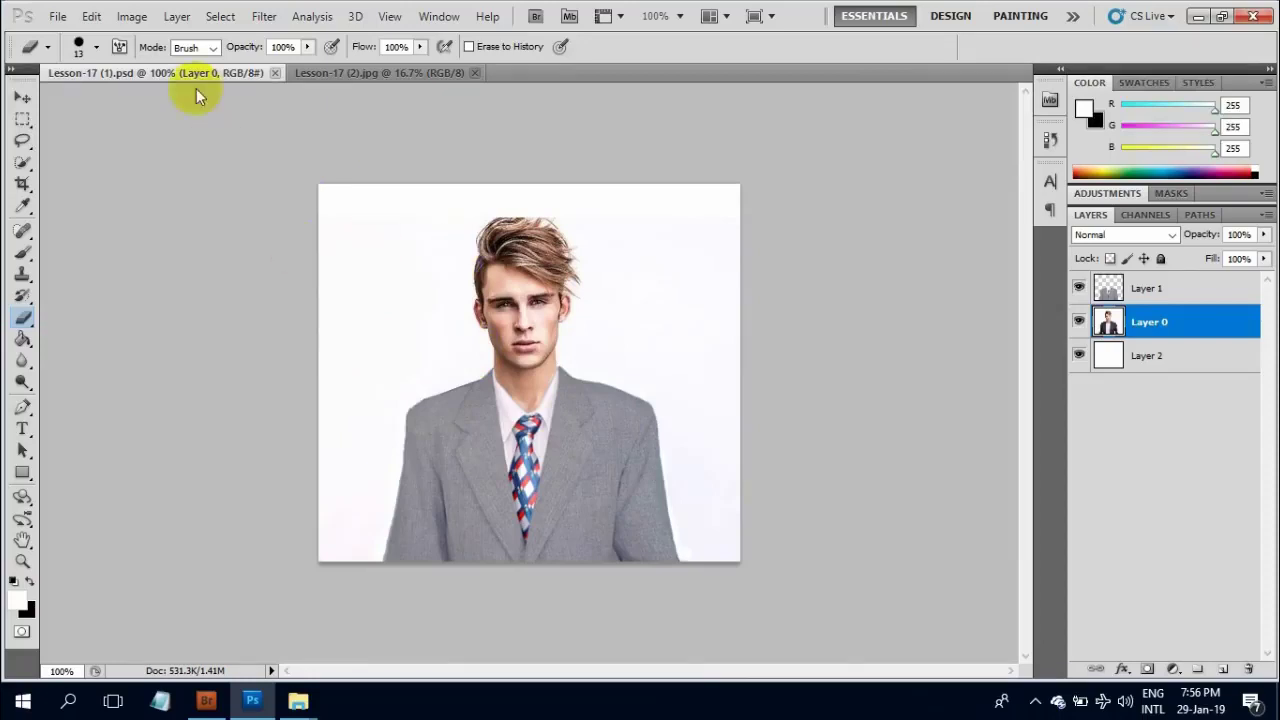
- Convert the image to CMYK Color, merging all layers into one
left_click(135, 18)
mouse_move(143, 37)
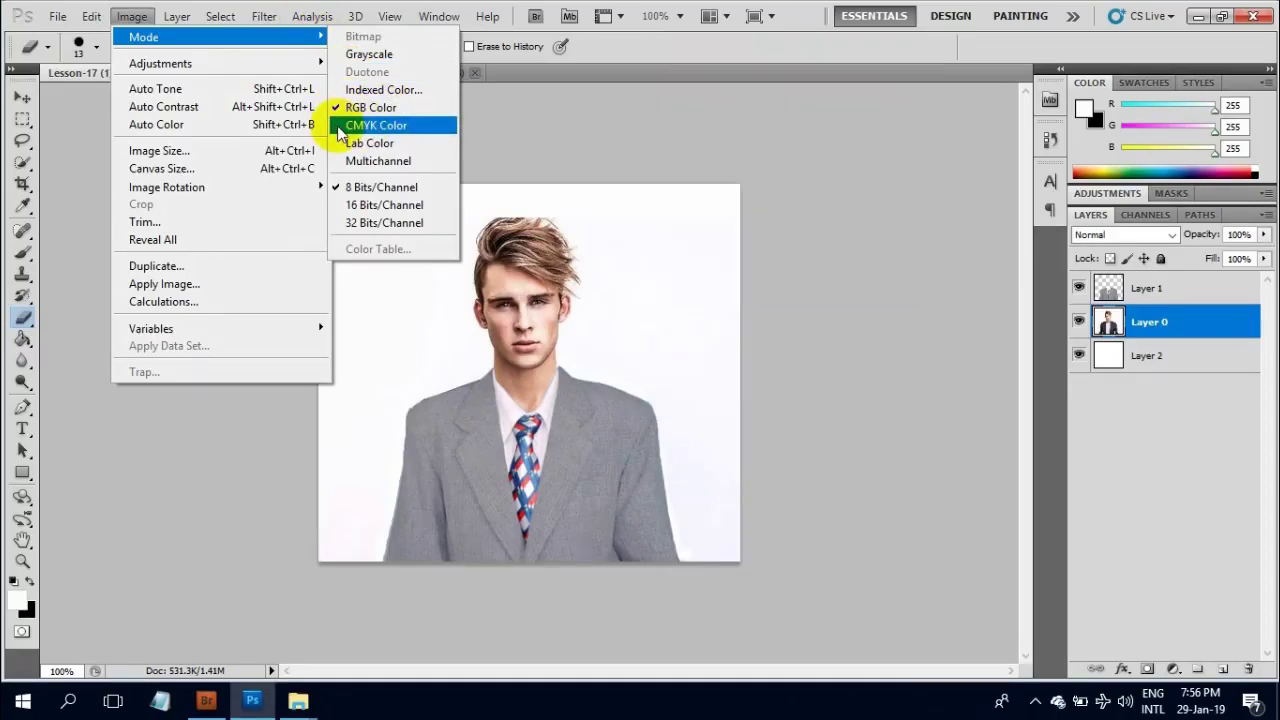
left_click(350, 126)
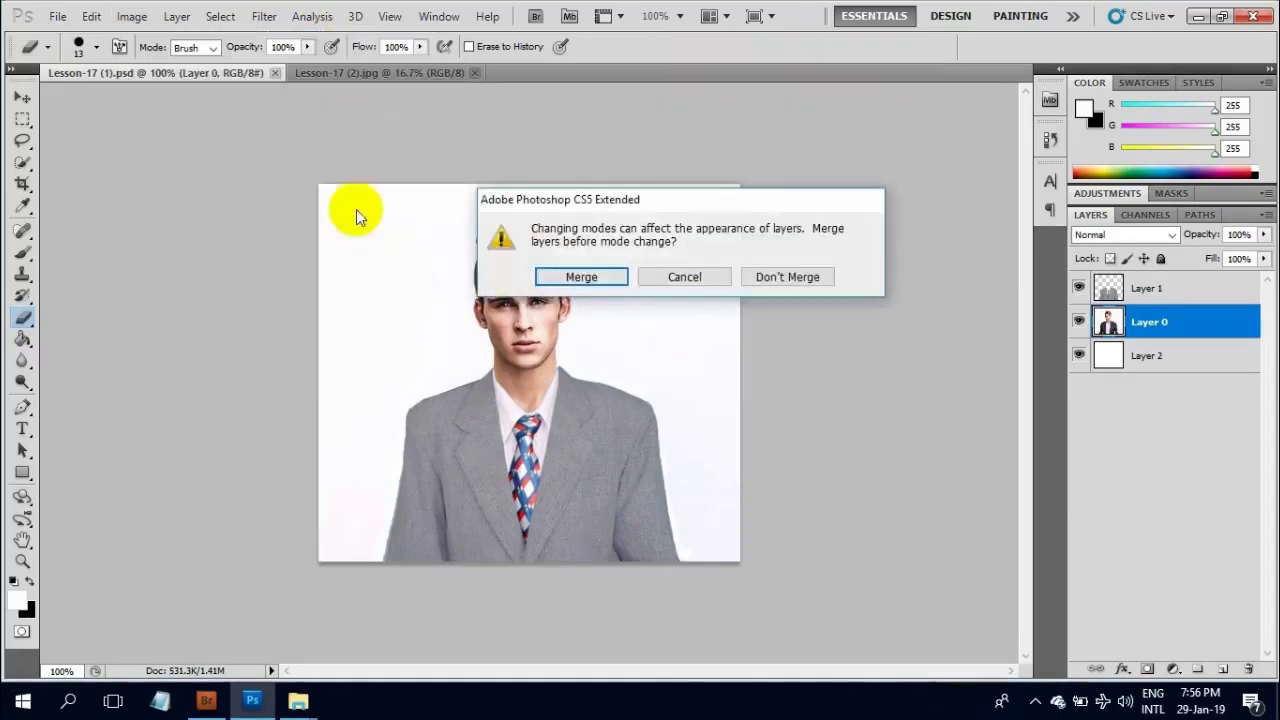
left_click(586, 280)
left_click(652, 298)
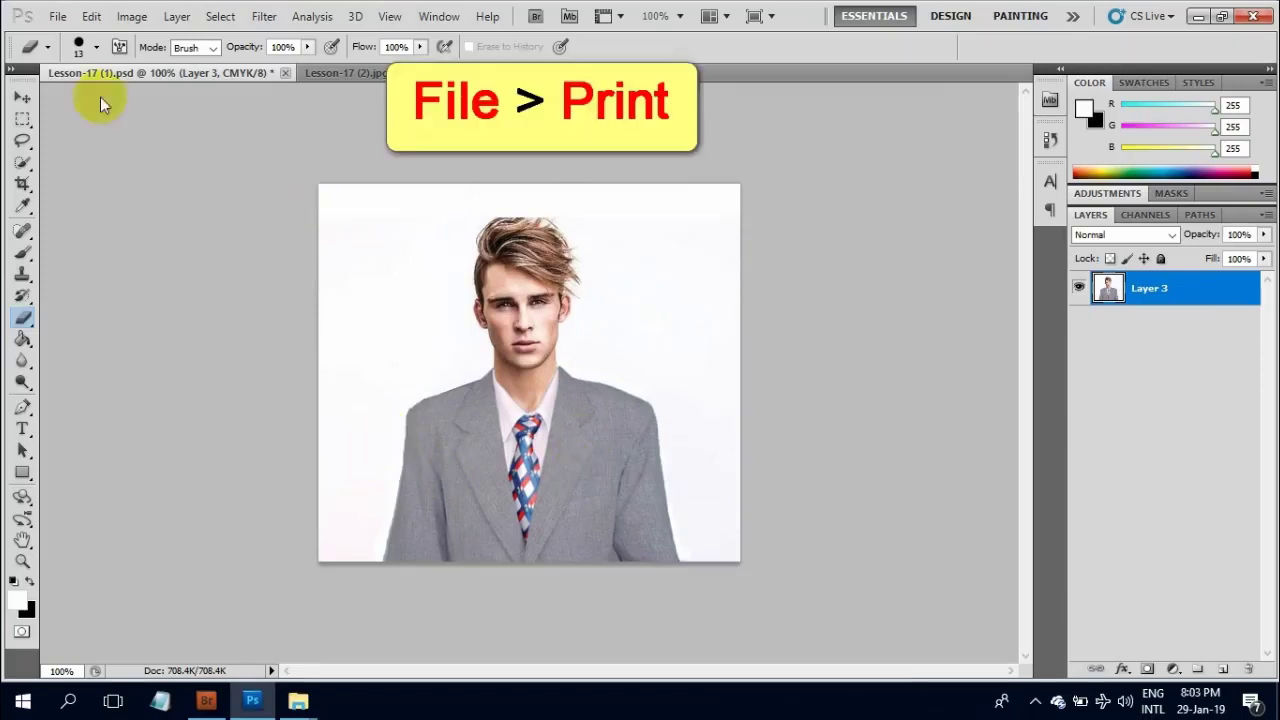
- In the Print dialog, select the EPSON L360 Series printer and bring up its print settings
left_click(60, 18)
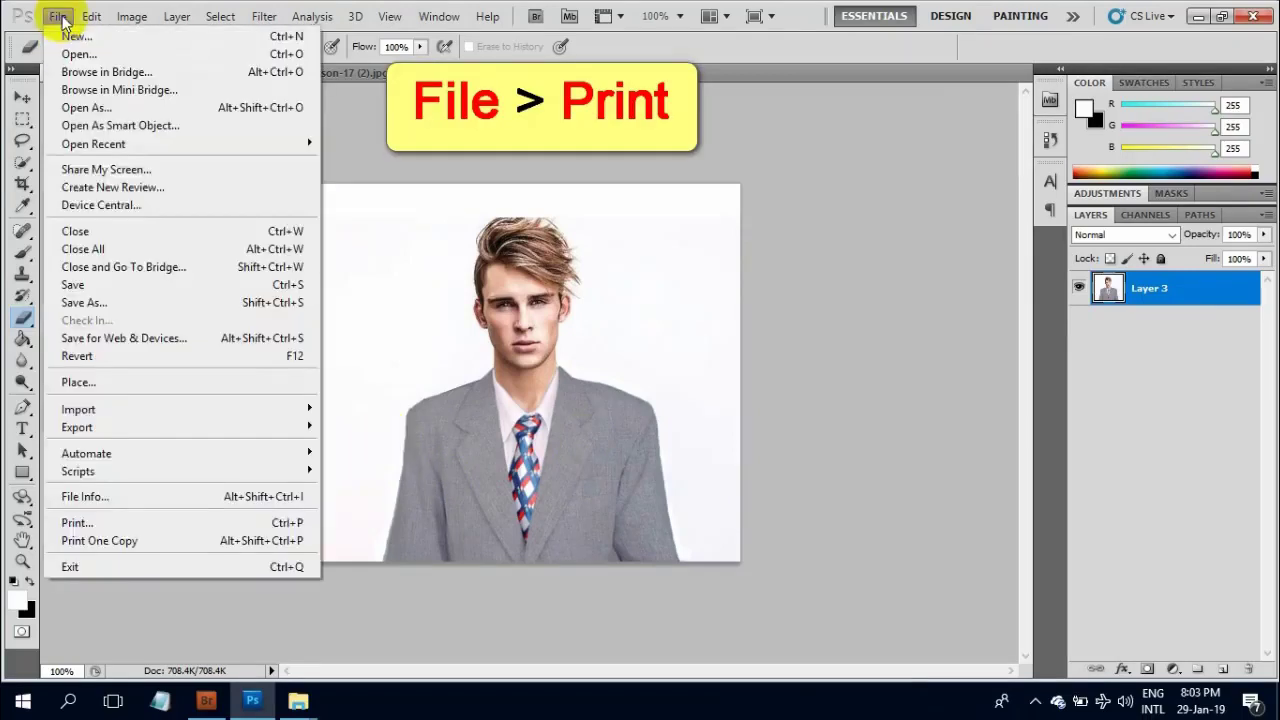
left_click(61, 516)
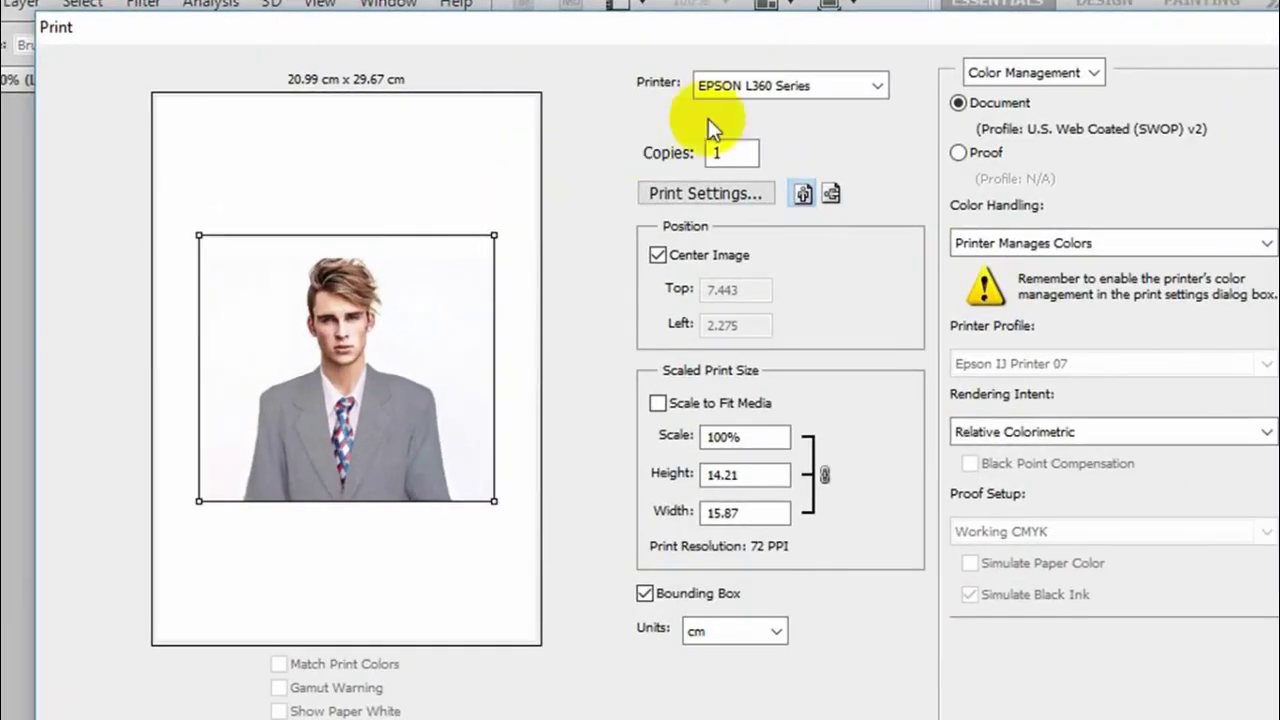
left_click(769, 86)
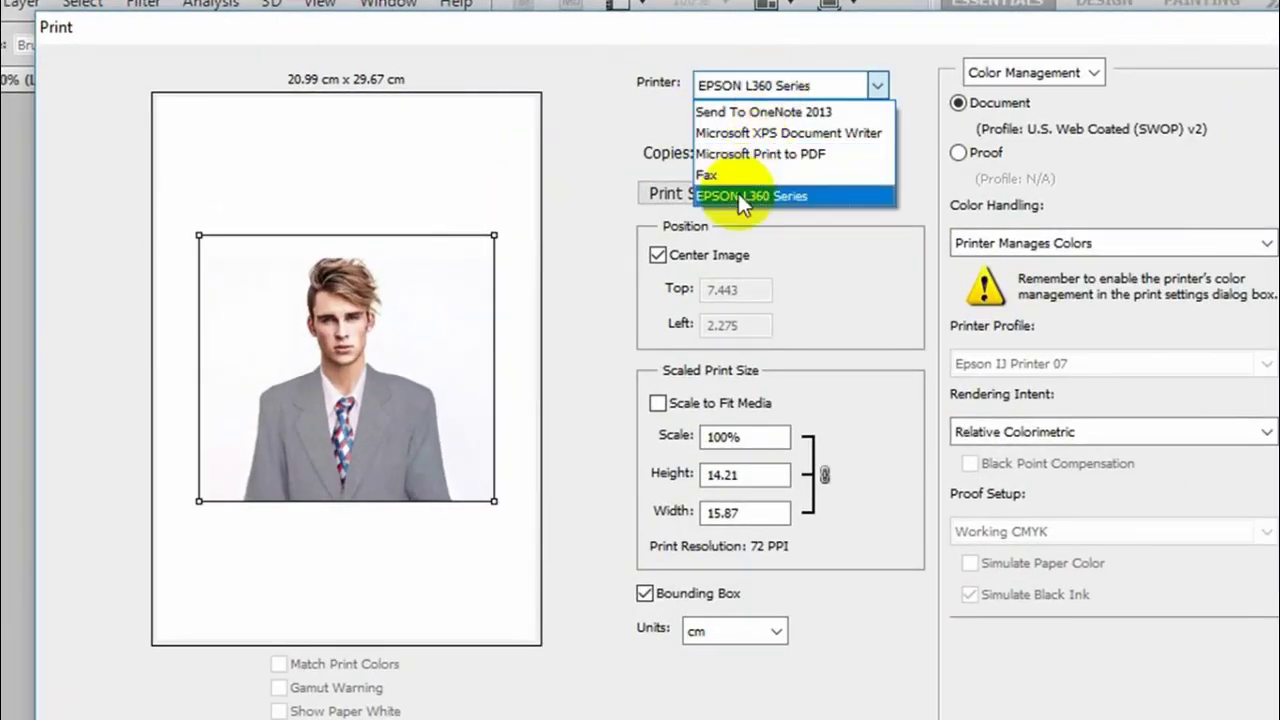
left_click(780, 195)
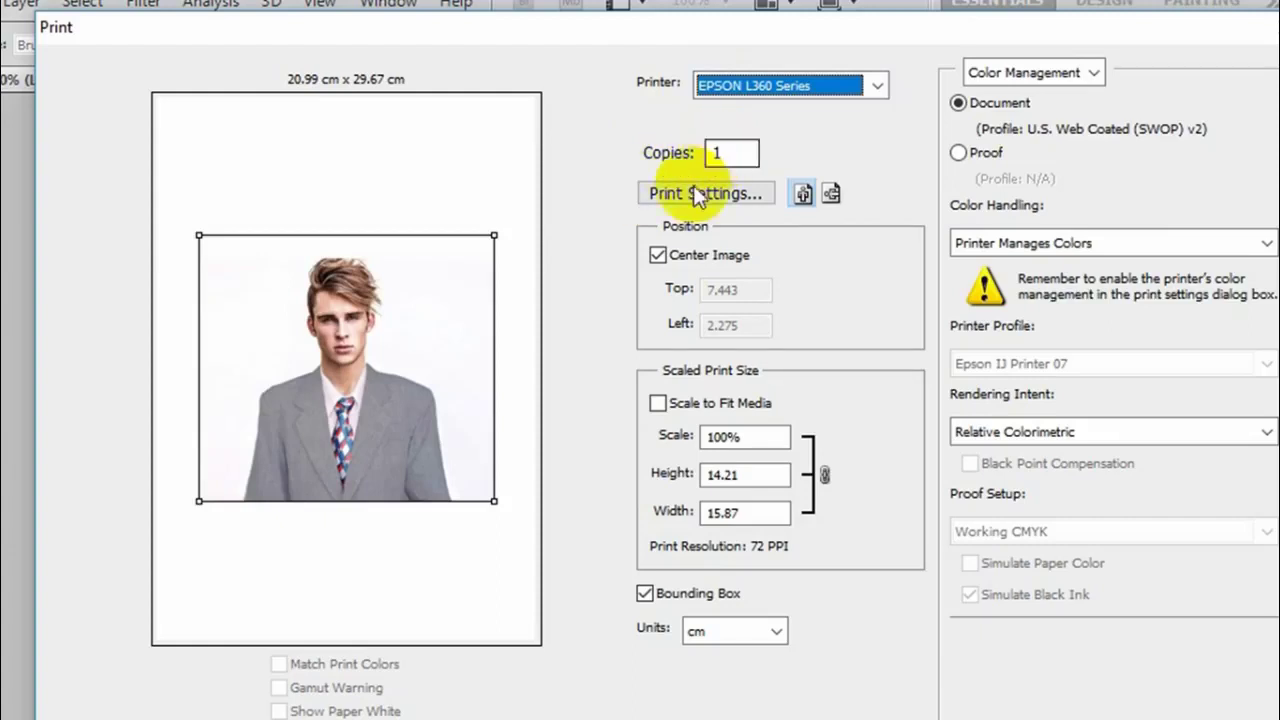
left_click(697, 195)
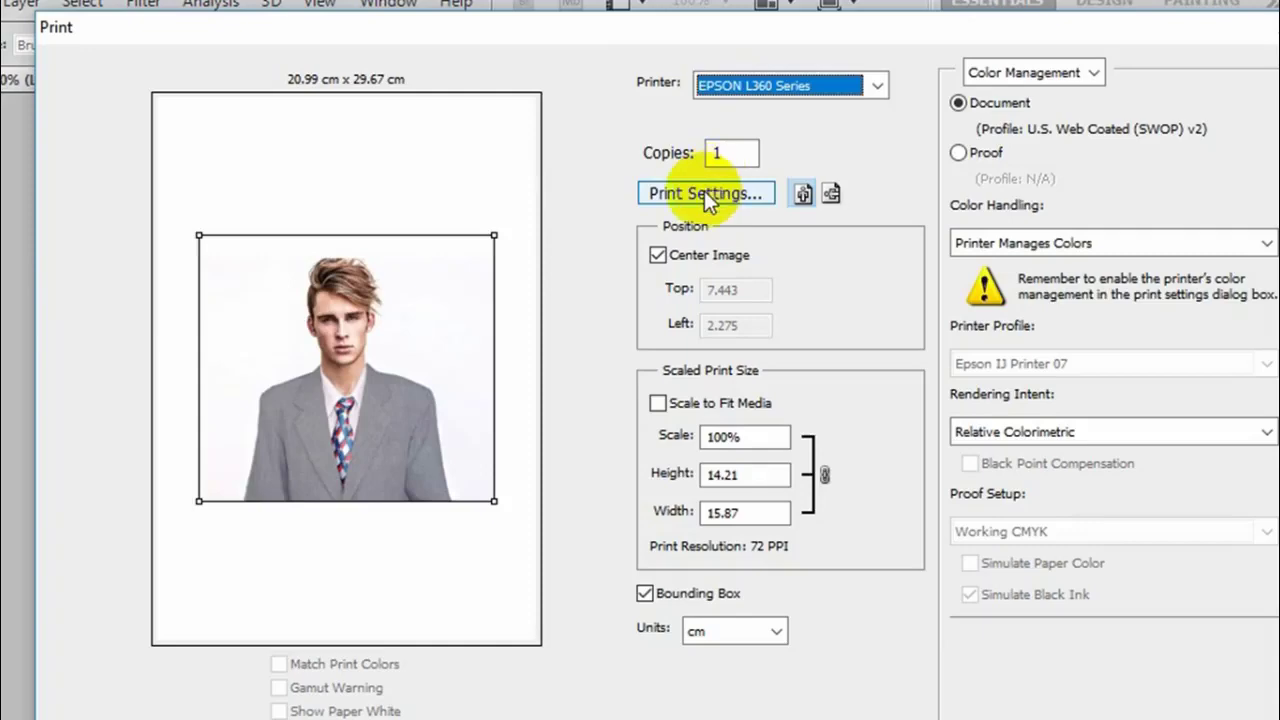
left_click(704, 192)
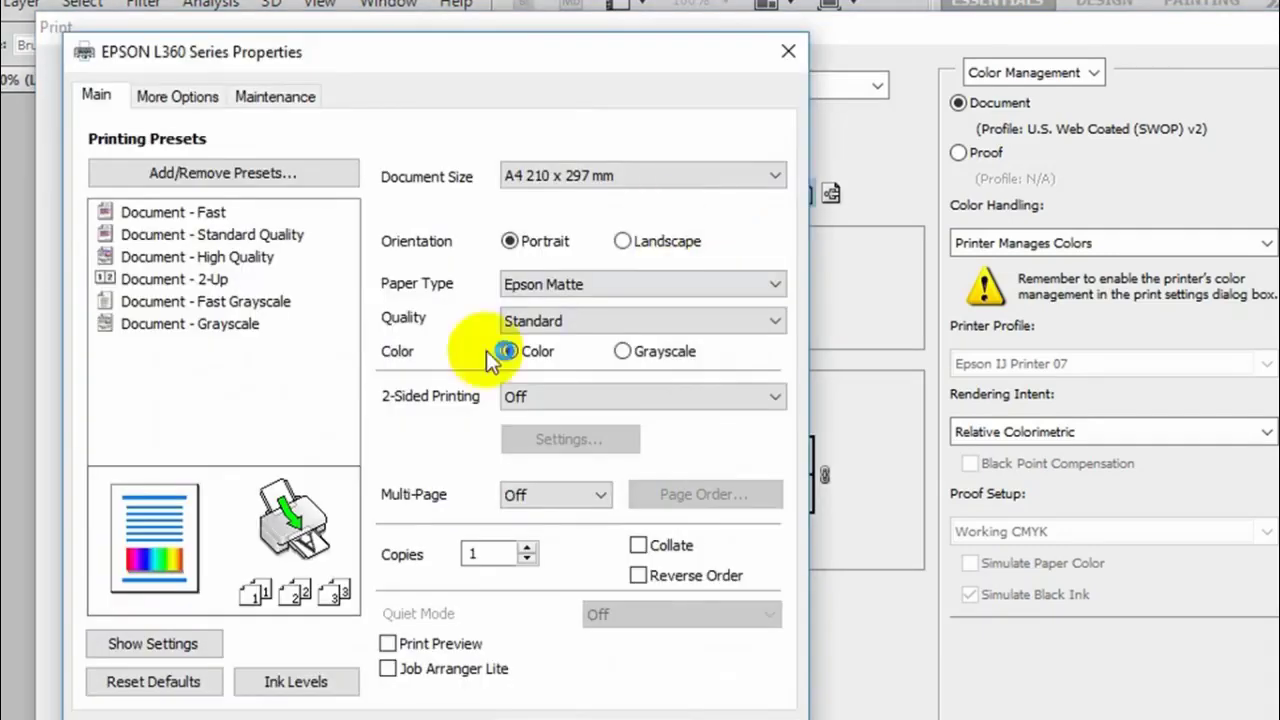
- Keep A4 paper size, Epson Matte paper type and Standard quality in EPSON L360 Properties
left_click(630, 180)
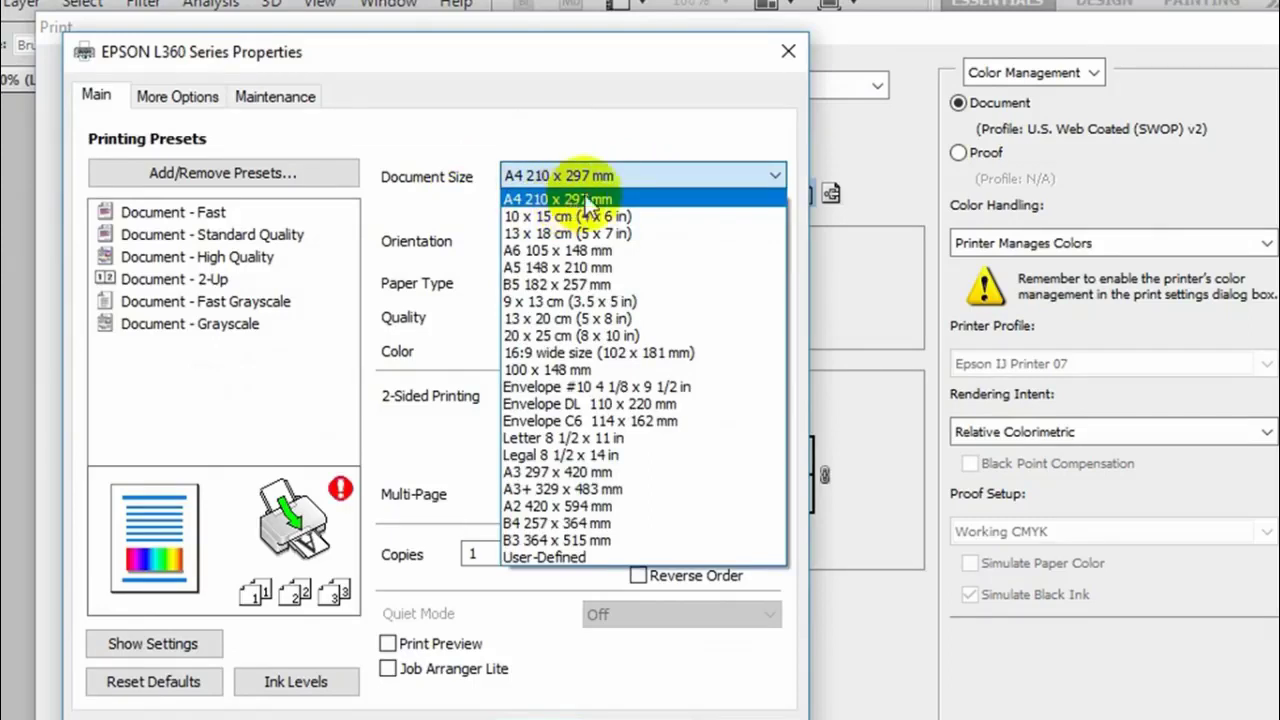
left_click(612, 177)
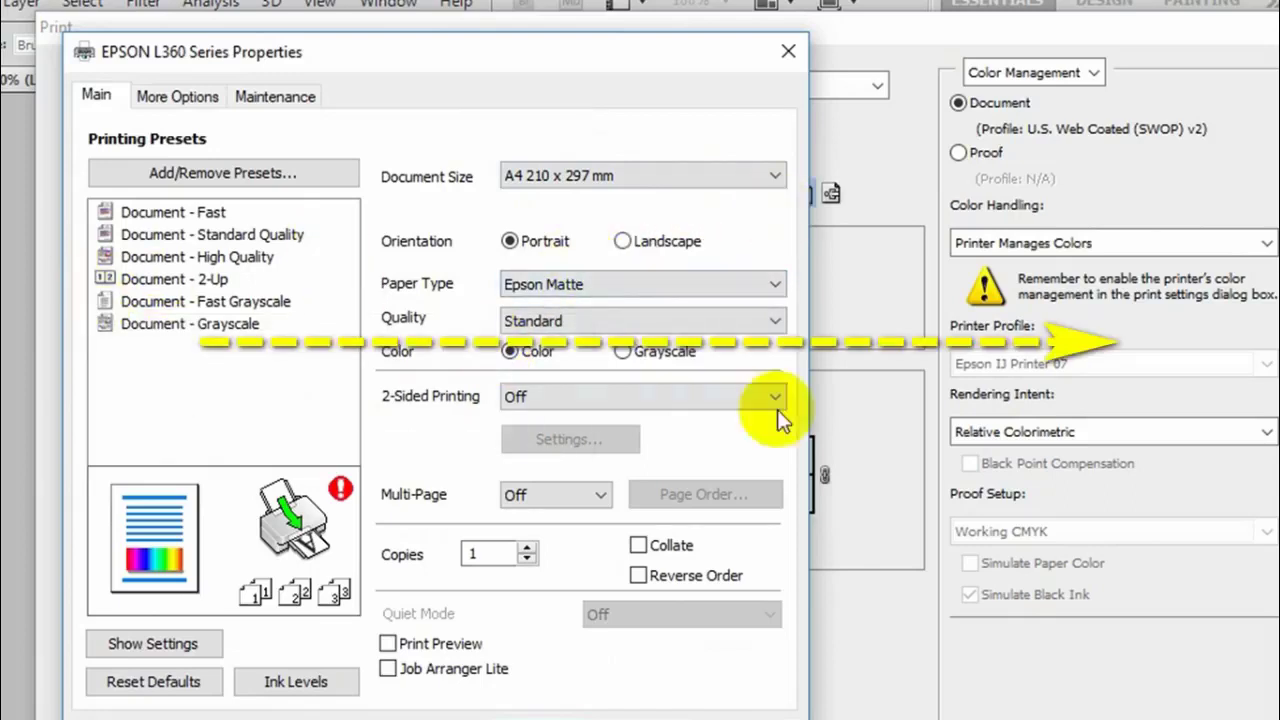
left_click(574, 292)
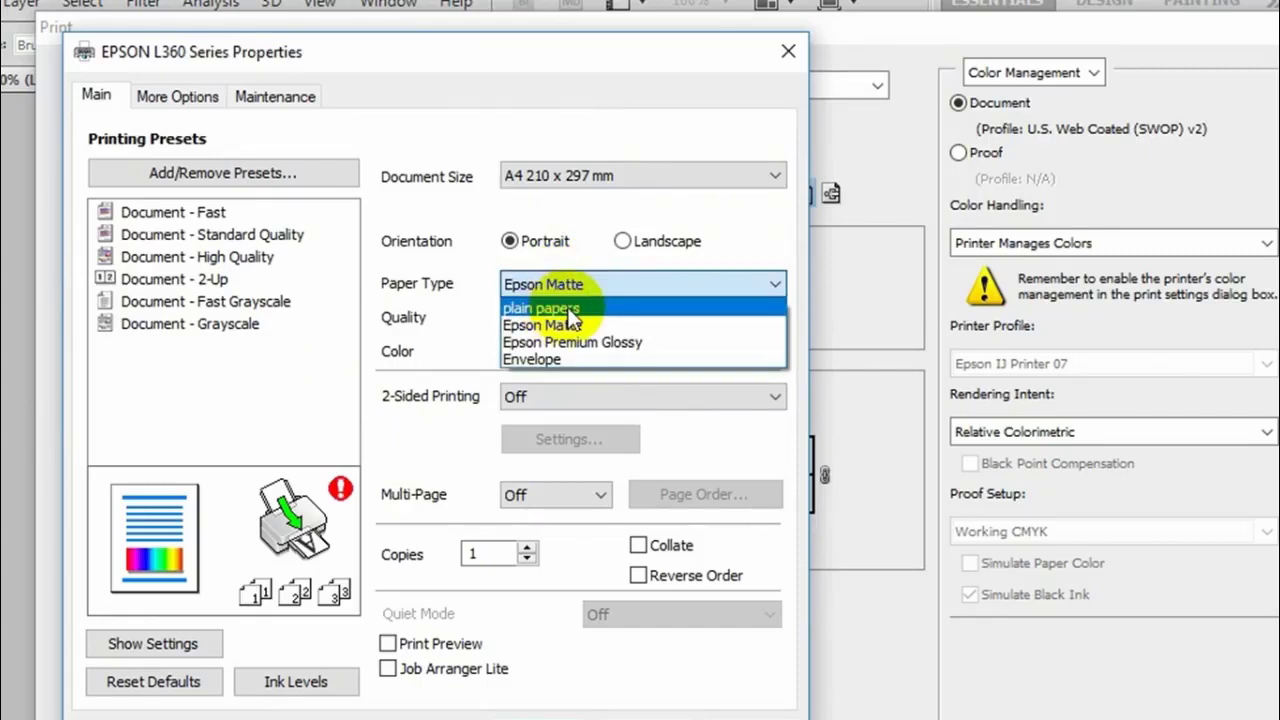
left_click(548, 327)
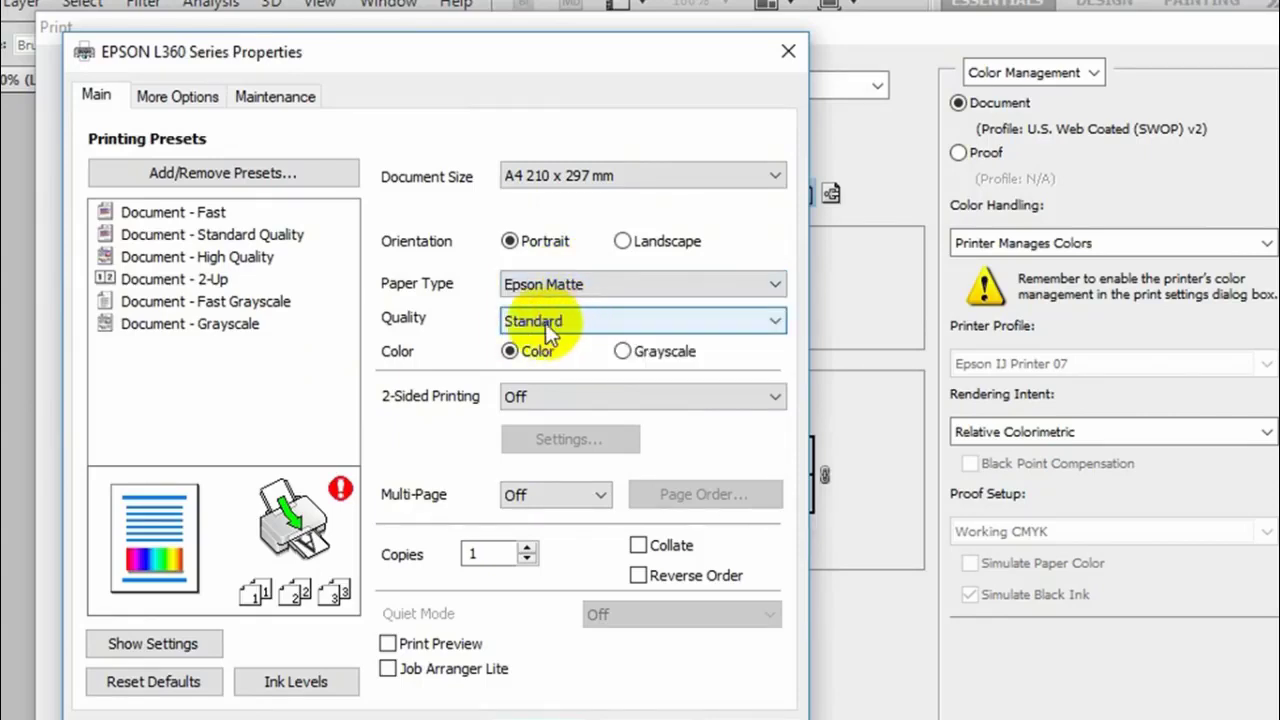
left_click(573, 323)
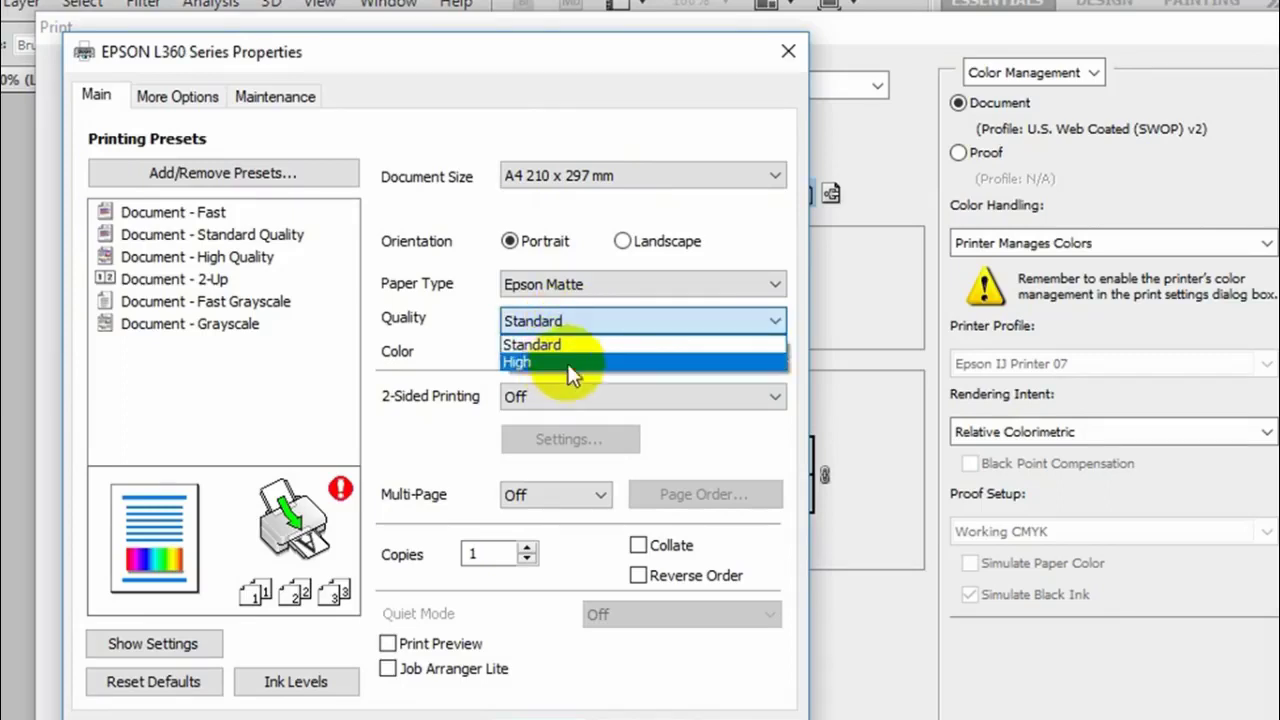
left_click(568, 347)
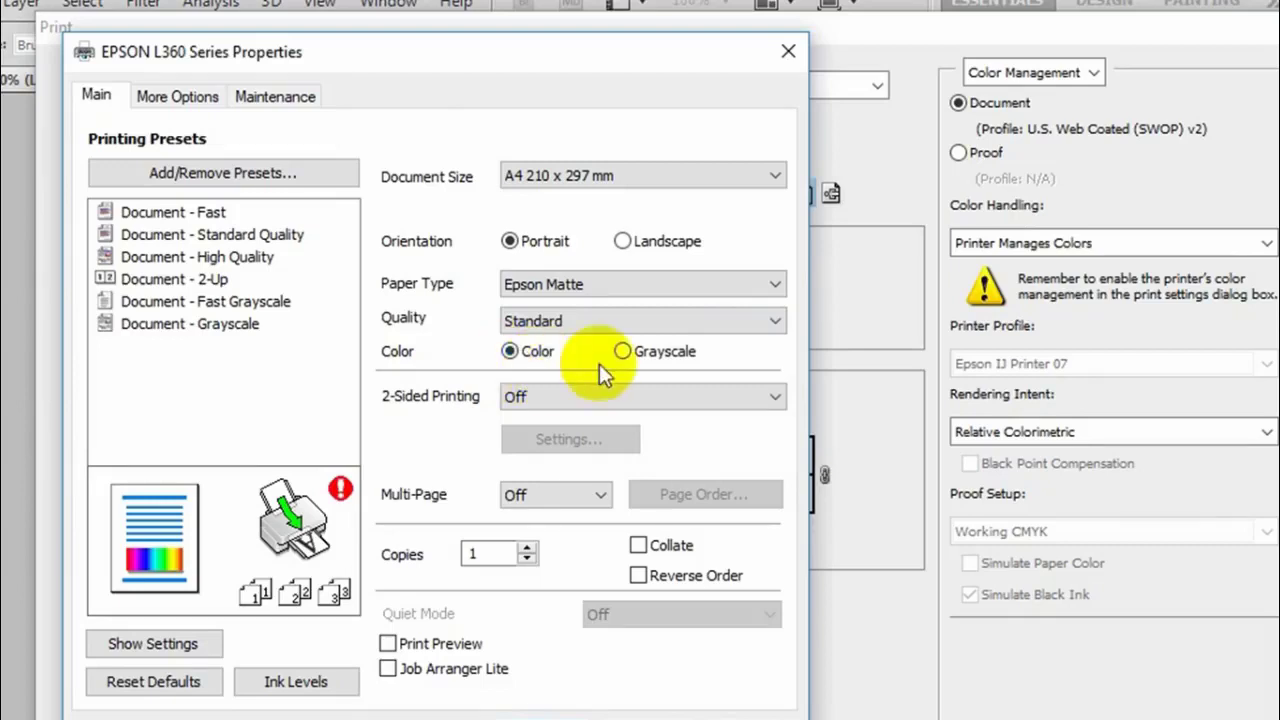
- Try grayscale, then keep colour printing and confirm the printer properties
left_click(623, 352)
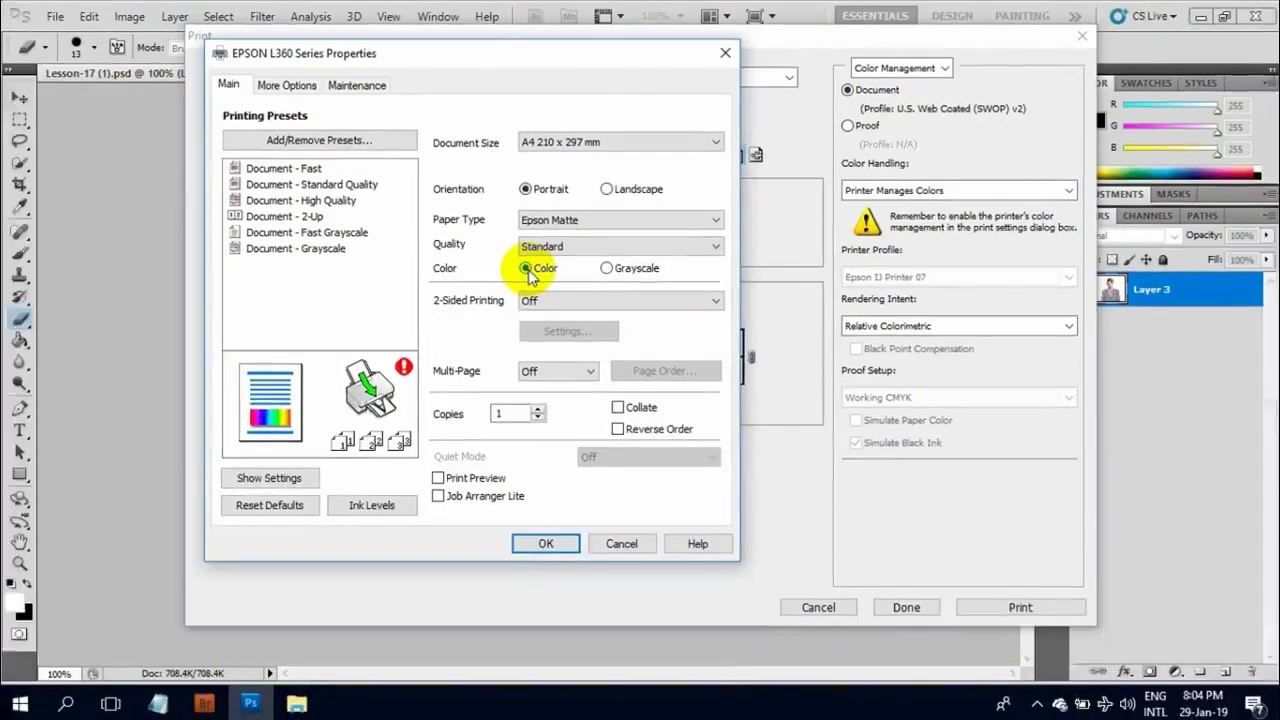
left_click(514, 352)
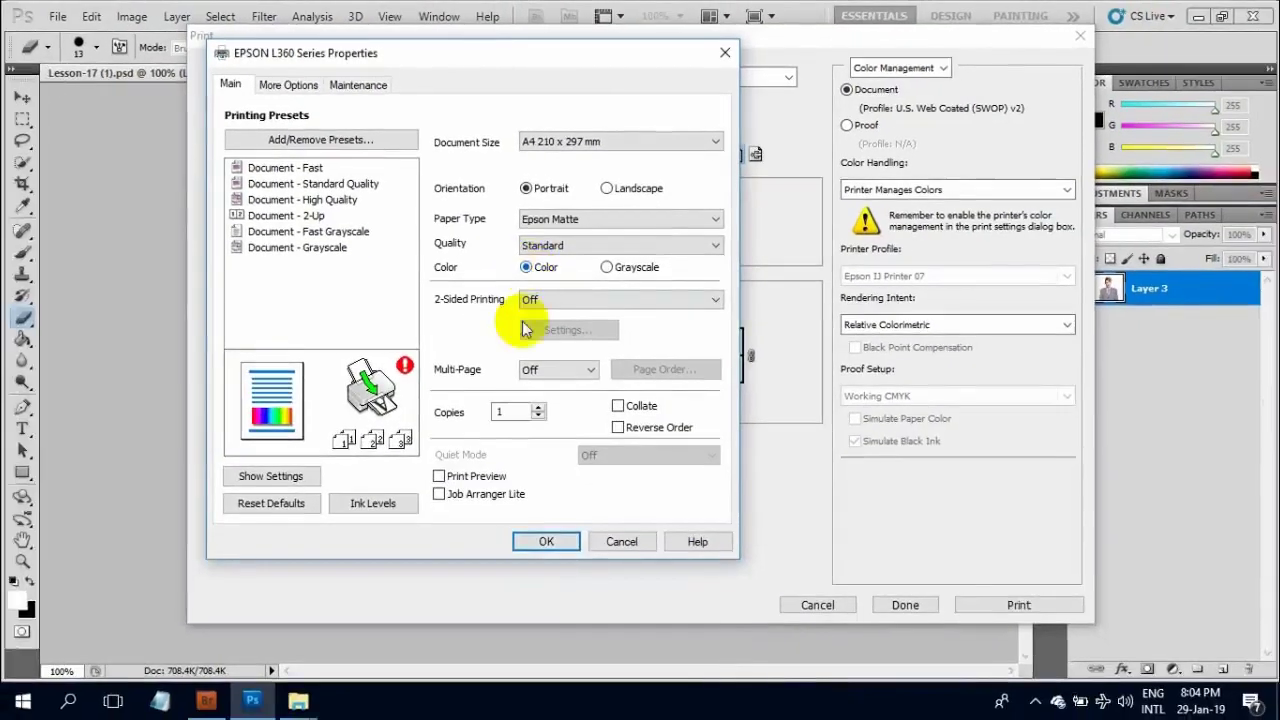
left_click(546, 541)
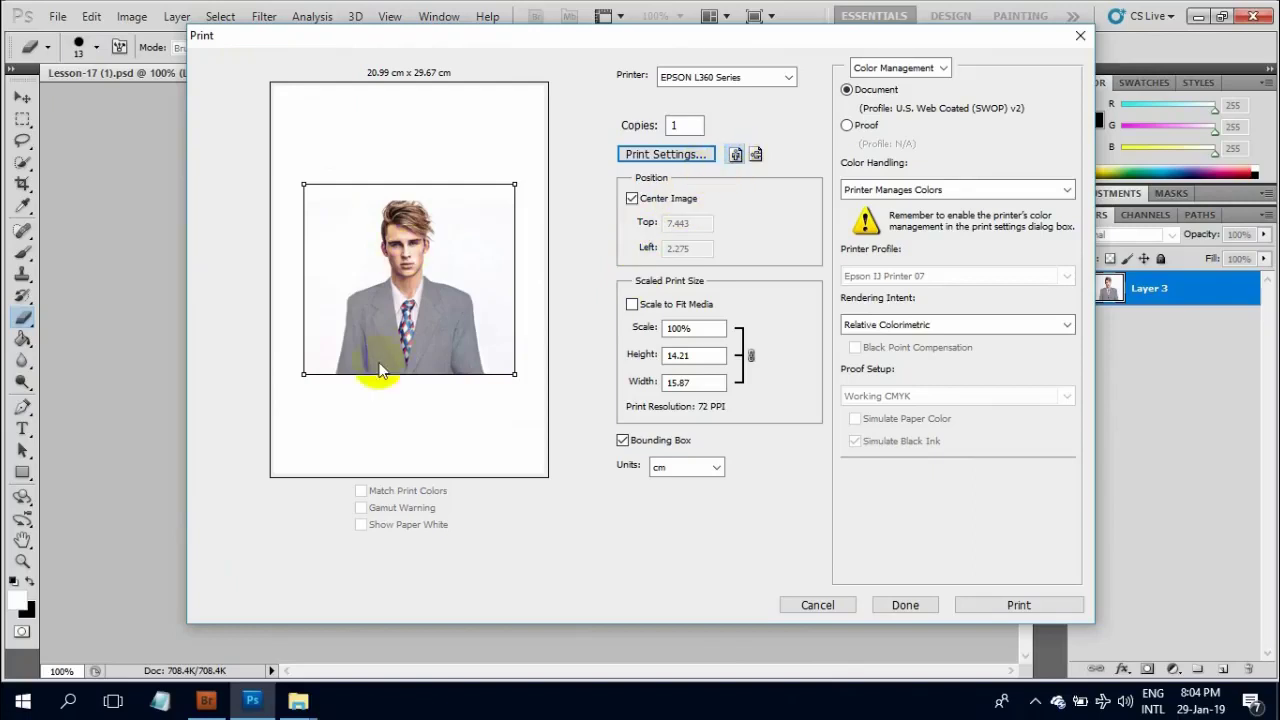
- Try landscape and manual positioning, then restore portrait orientation with the photo centred
left_click(757, 155)
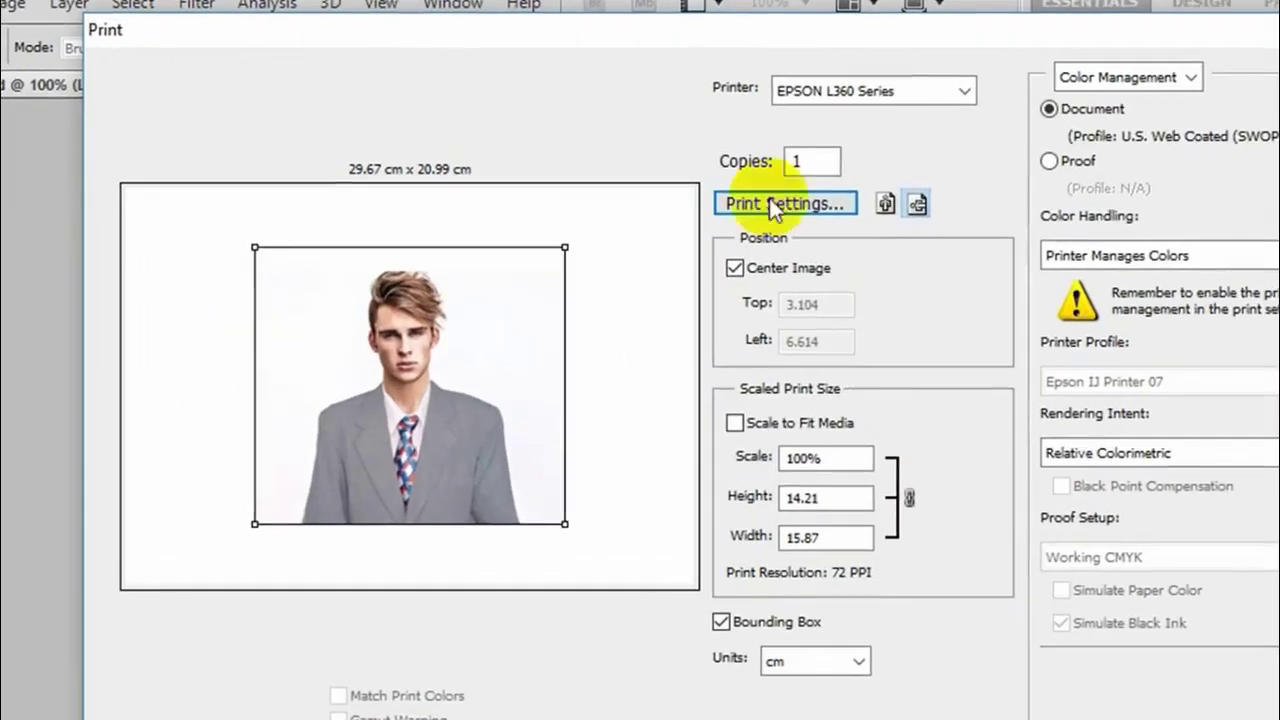
left_click(889, 202)
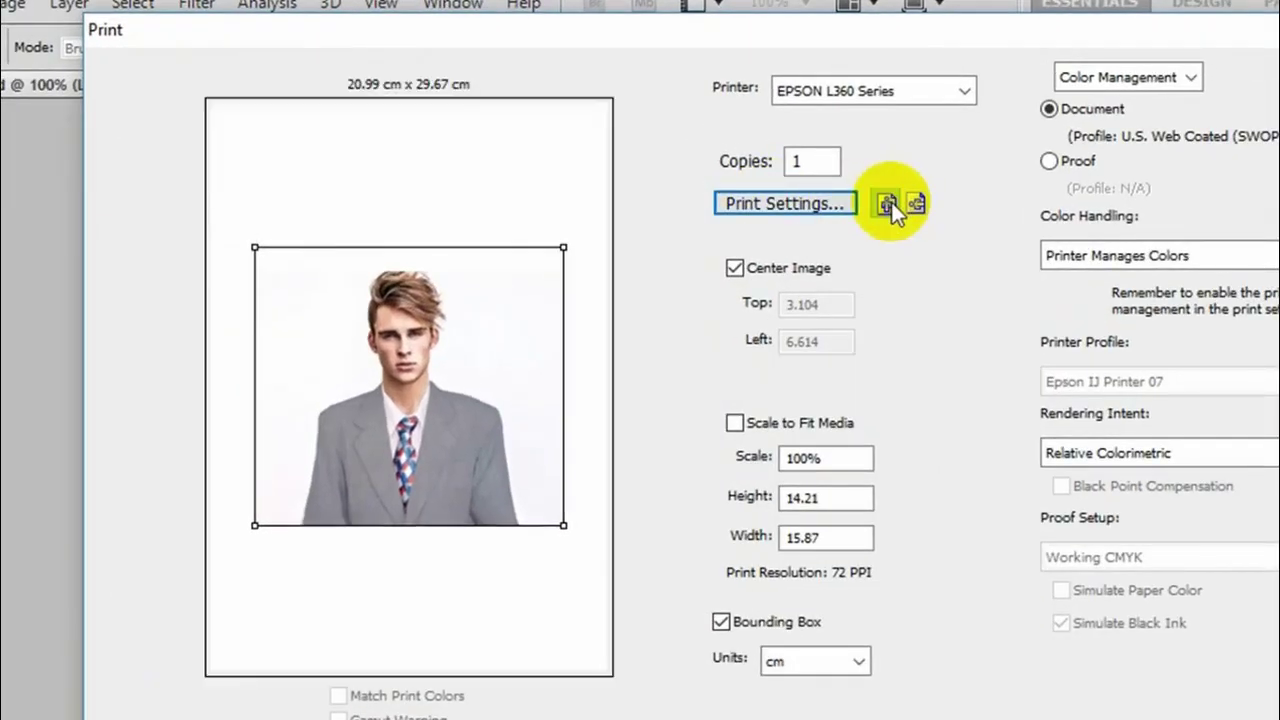
left_click(735, 268)
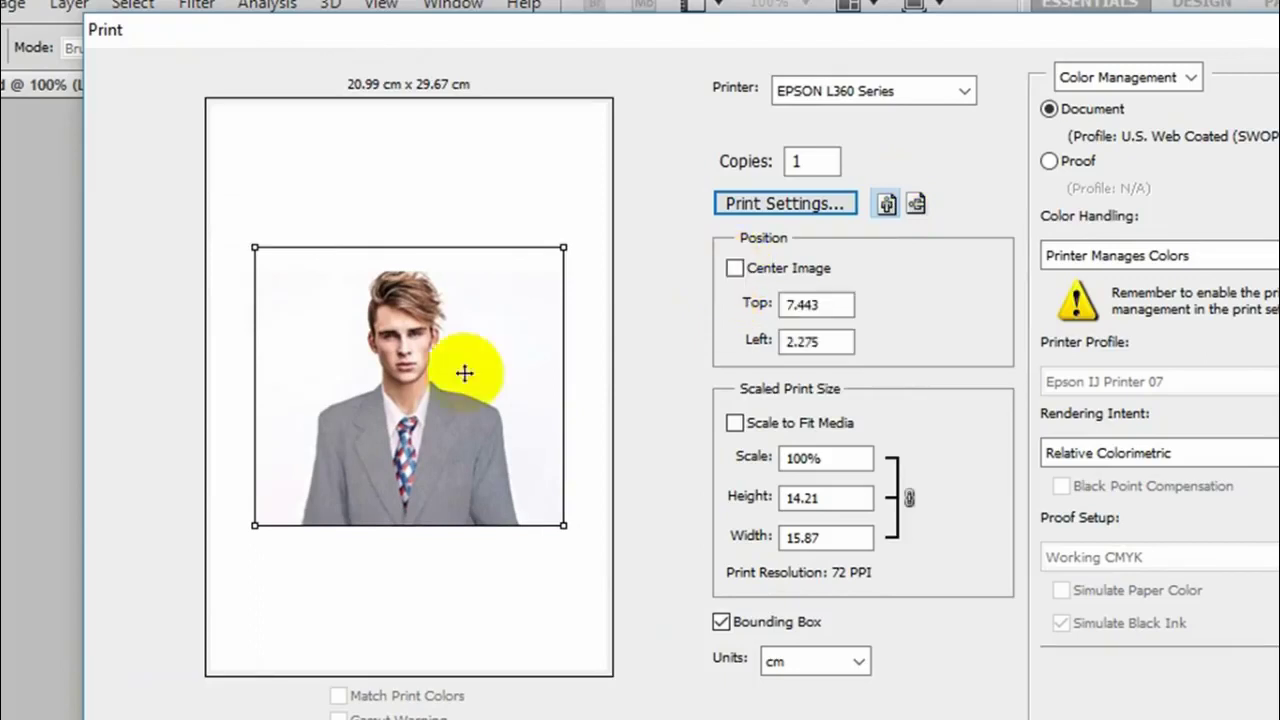
mouse_move(463, 371)
left_mouse_down()
mouse_move(344, 204)
mouse_move(428, 206)
mouse_move(443, 539)
mouse_move(307, 562)
left_mouse_up()
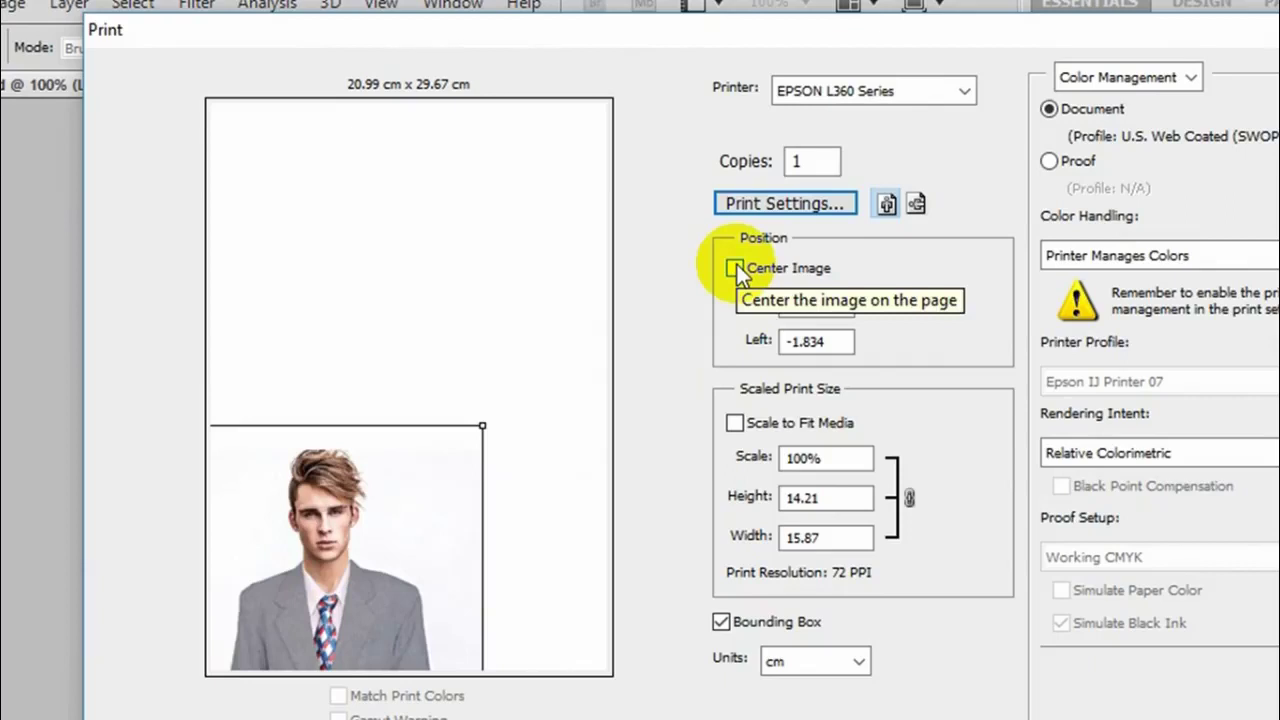
left_click(735, 268)
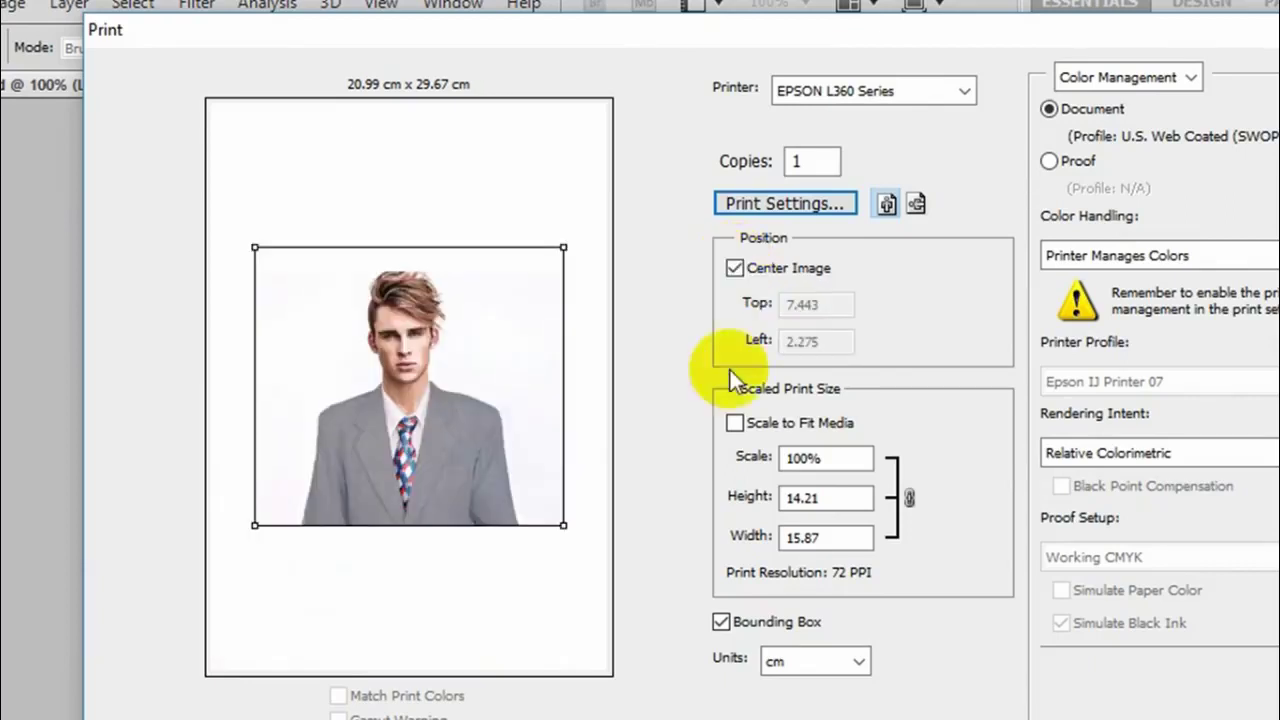
- Try print scales between 20% and 100%, then scale the photo to fit the page
left_click(735, 423)
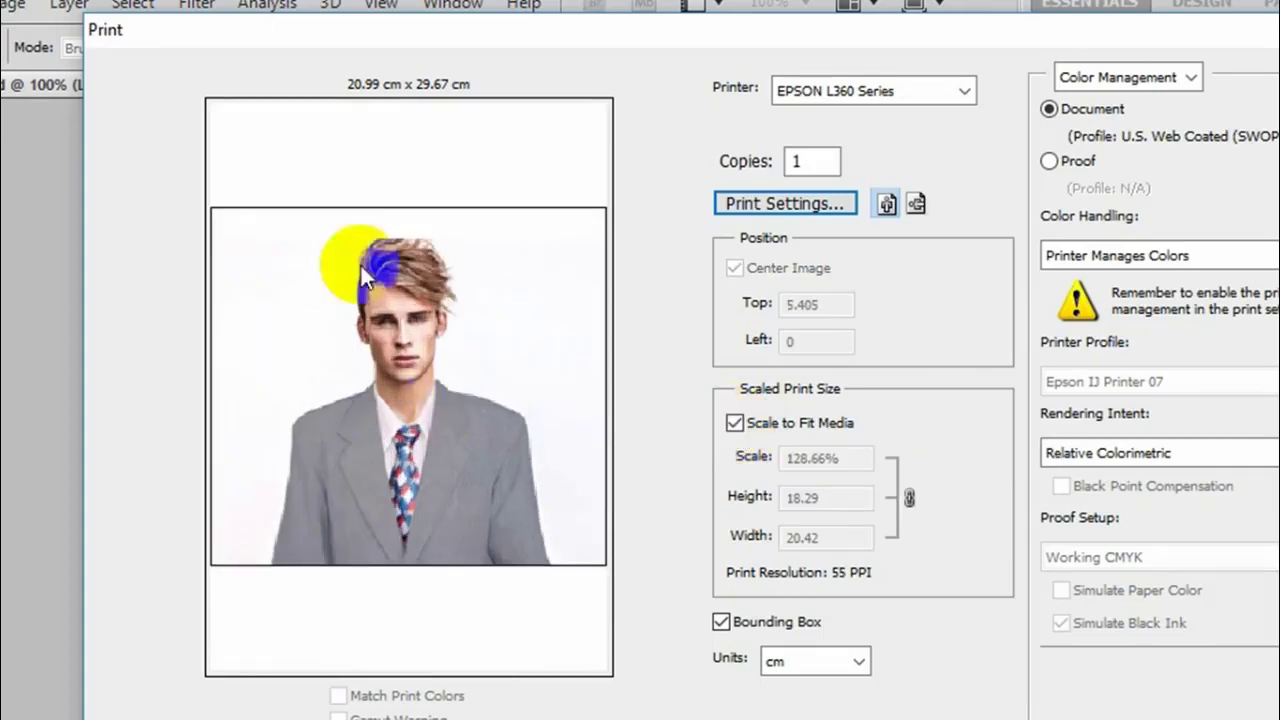
left_click(736, 427)
mouse_move(565, 248)
left_mouse_down()
mouse_move(635, 123)
mouse_move(433, 330)
left_mouse_up()
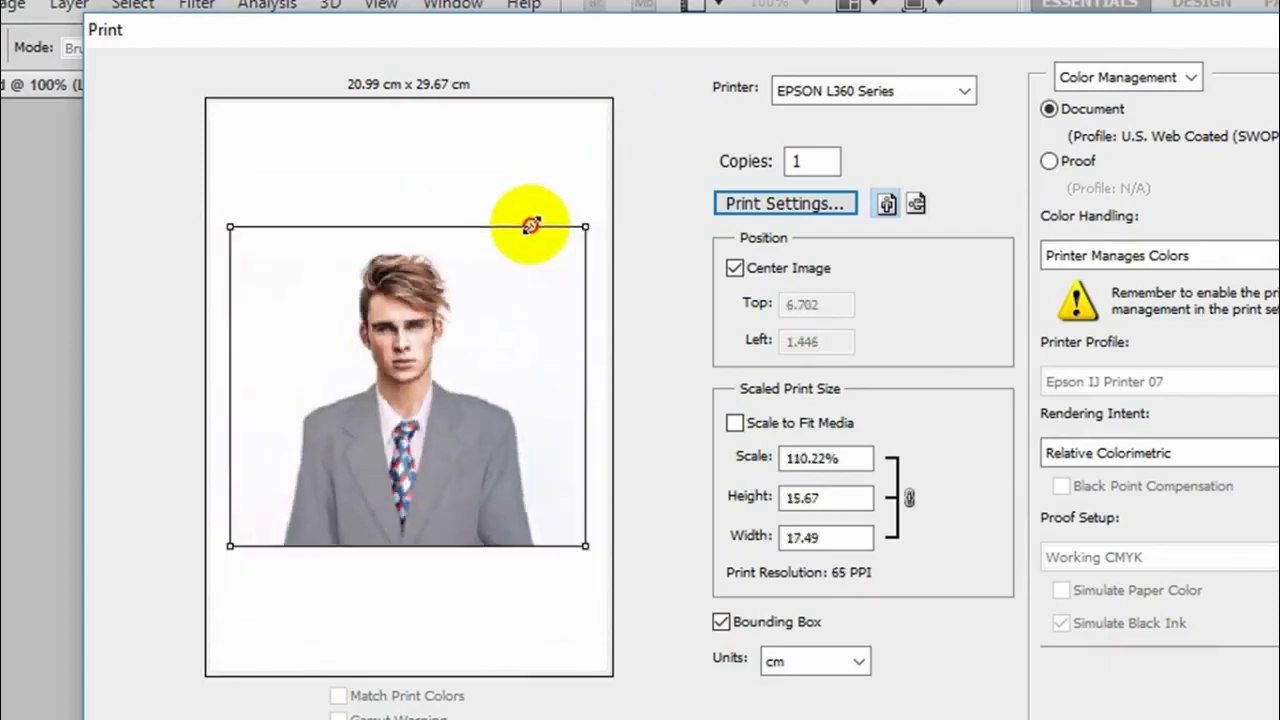
left_click_drag(433, 330, 405, 412)
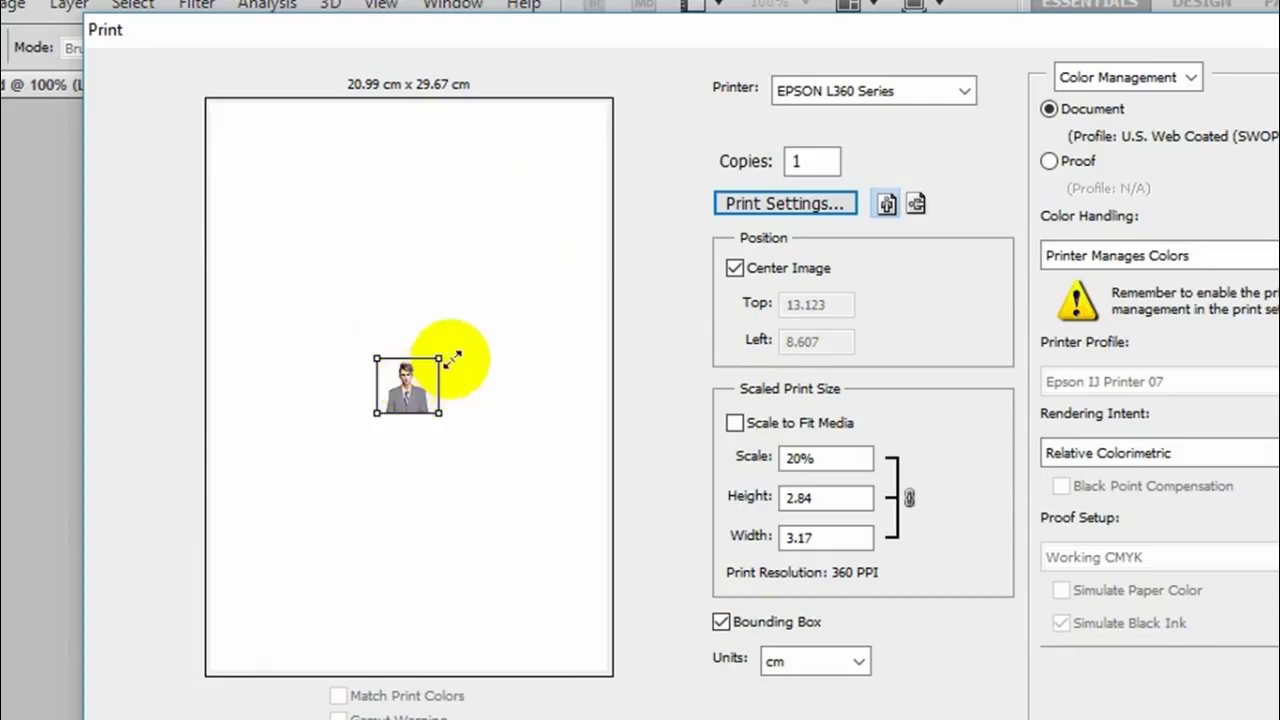
left_click_drag(452, 356, 564, 248)
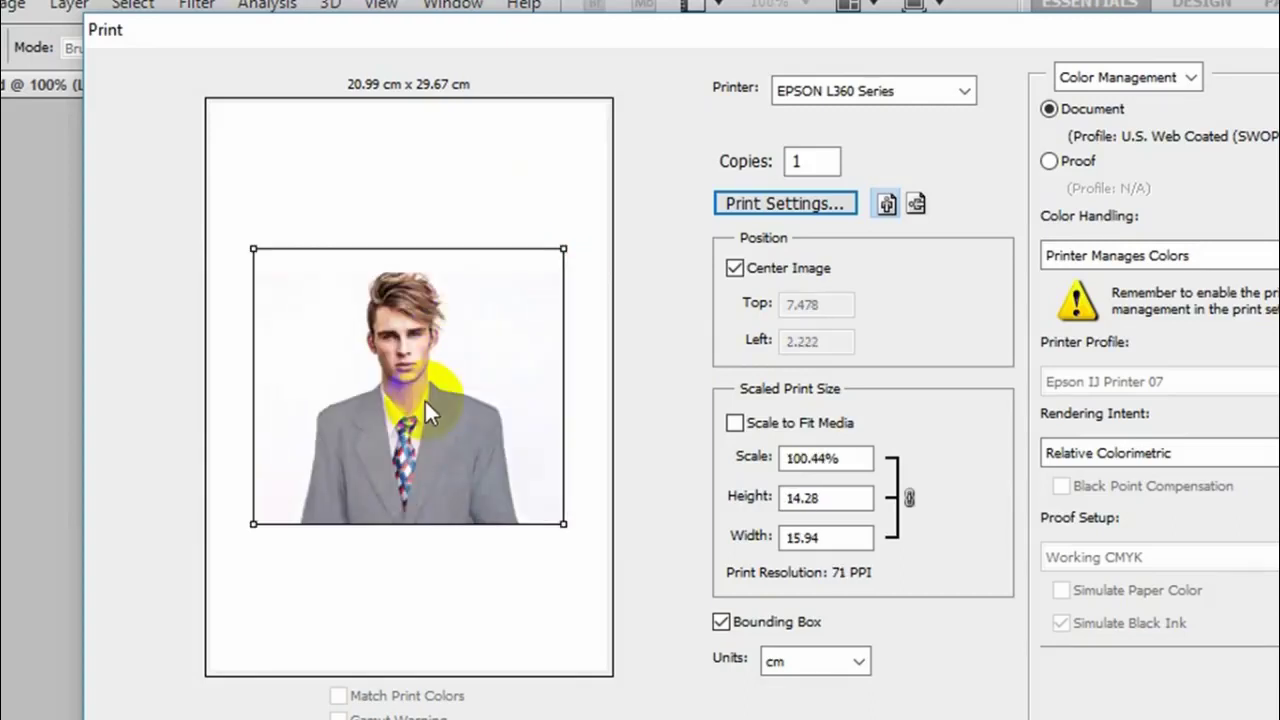
left_click(735, 424)
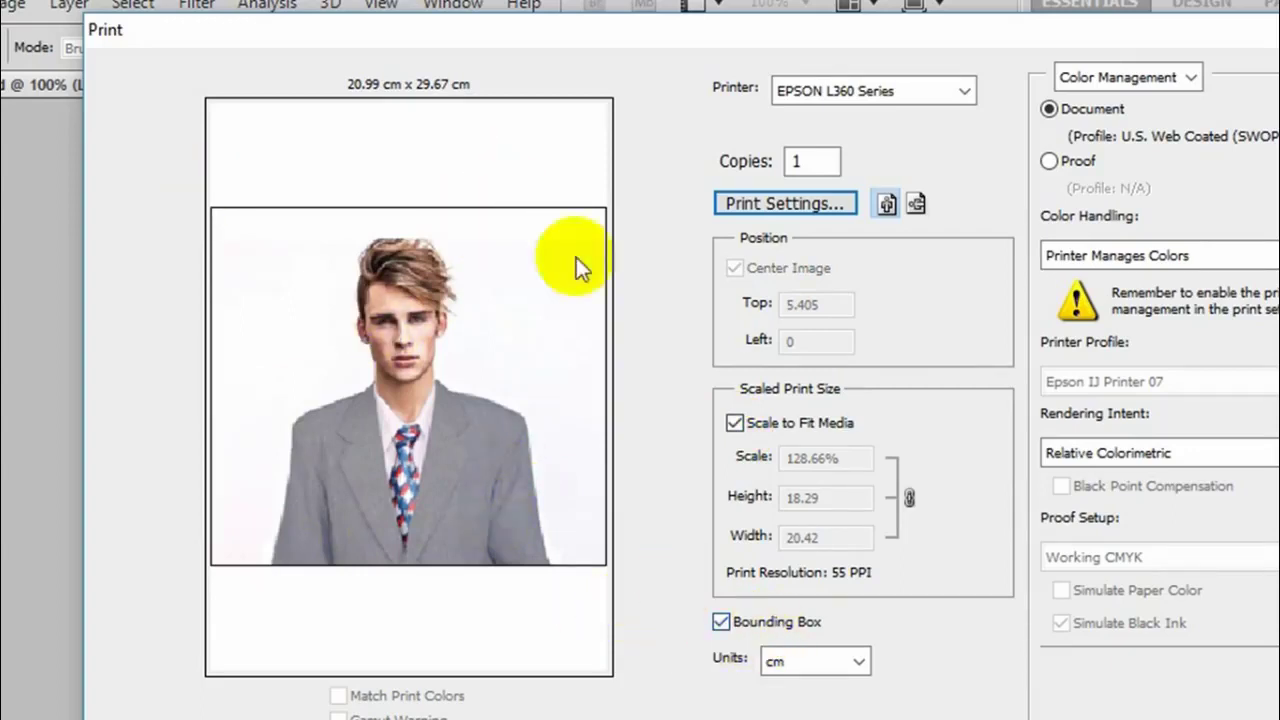
- Toggle the preview bounding box, then close the Print dialog and minimise Photoshop
left_click(721, 622)
left_click(719, 621)
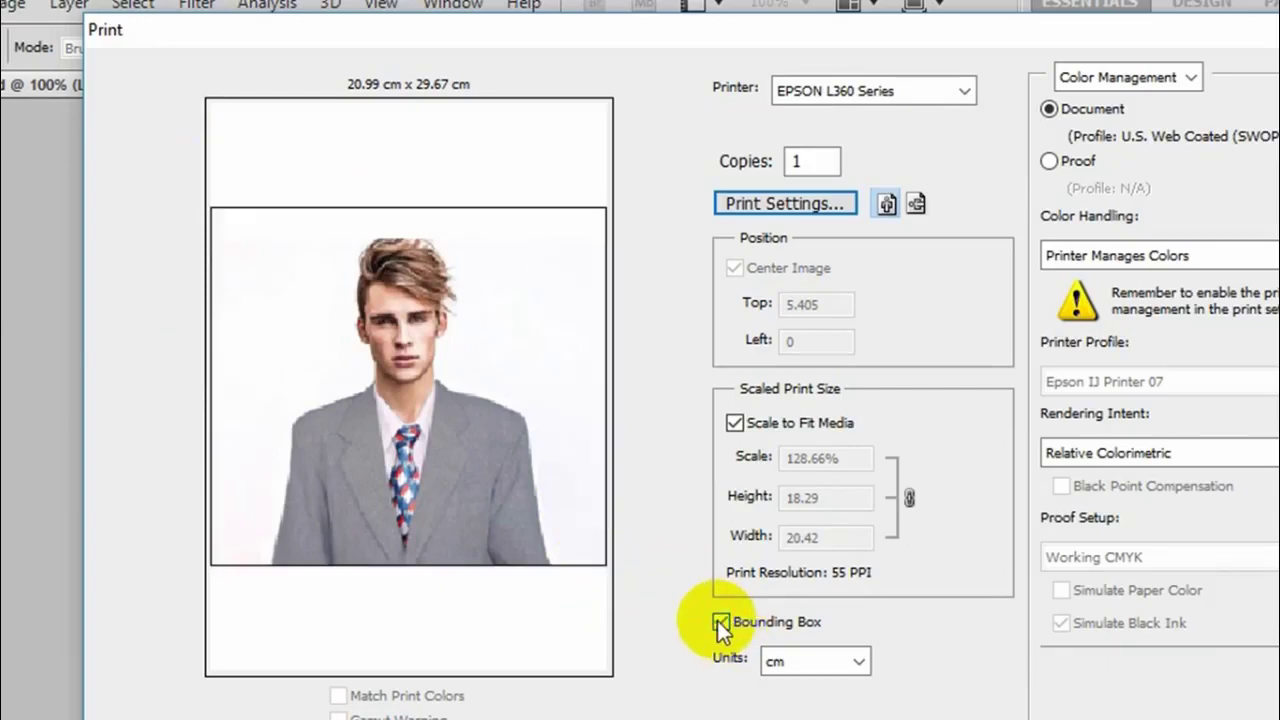
left_click(719, 621)
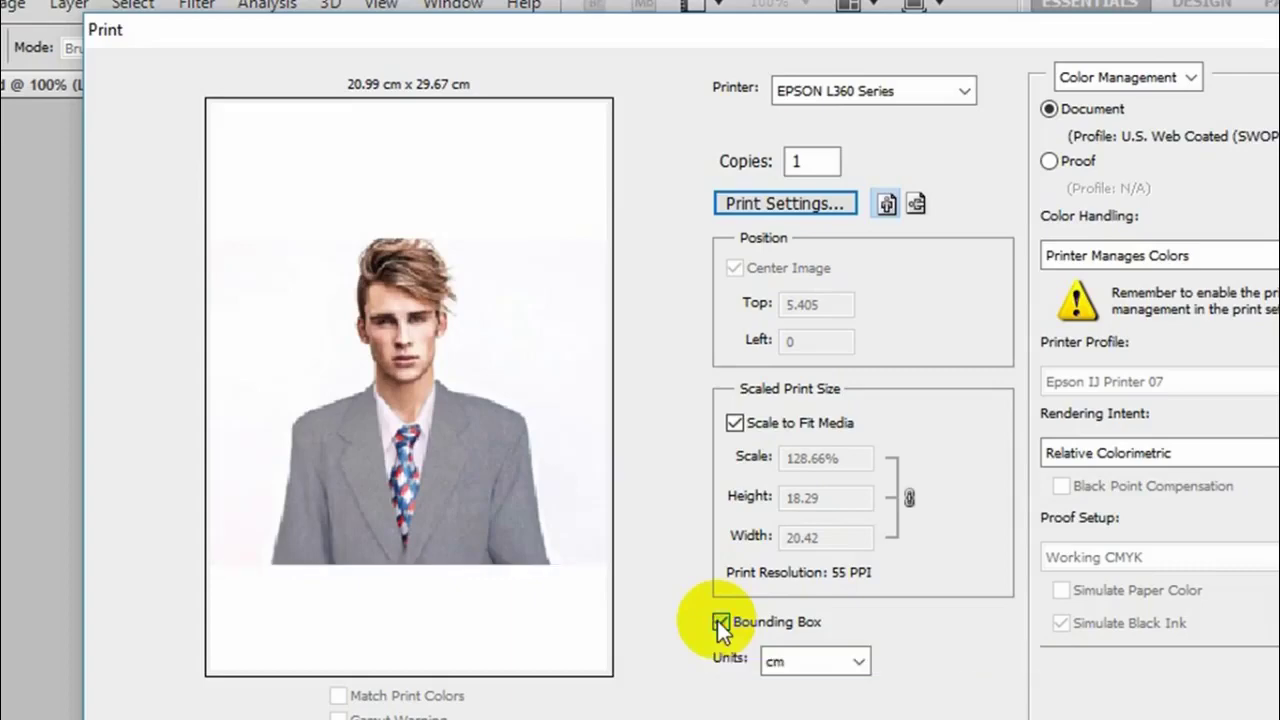
left_click(719, 622)
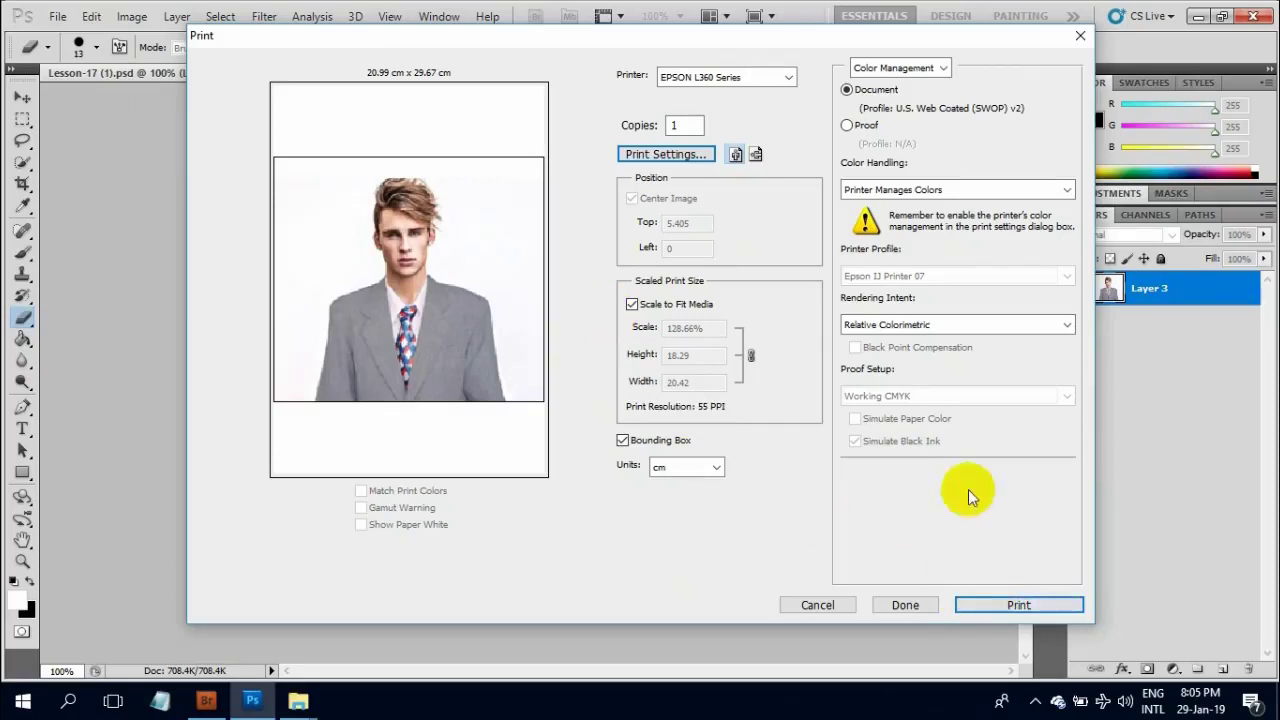
left_click(1080, 38)
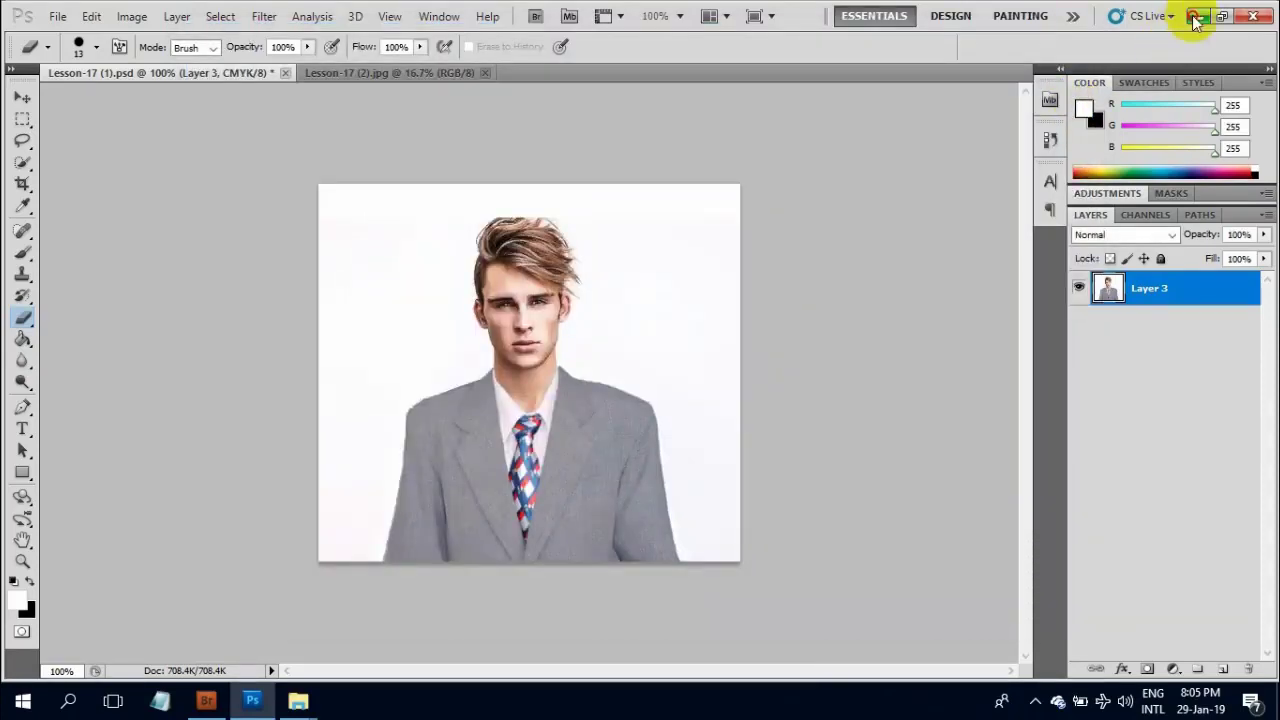
left_click(1194, 17)
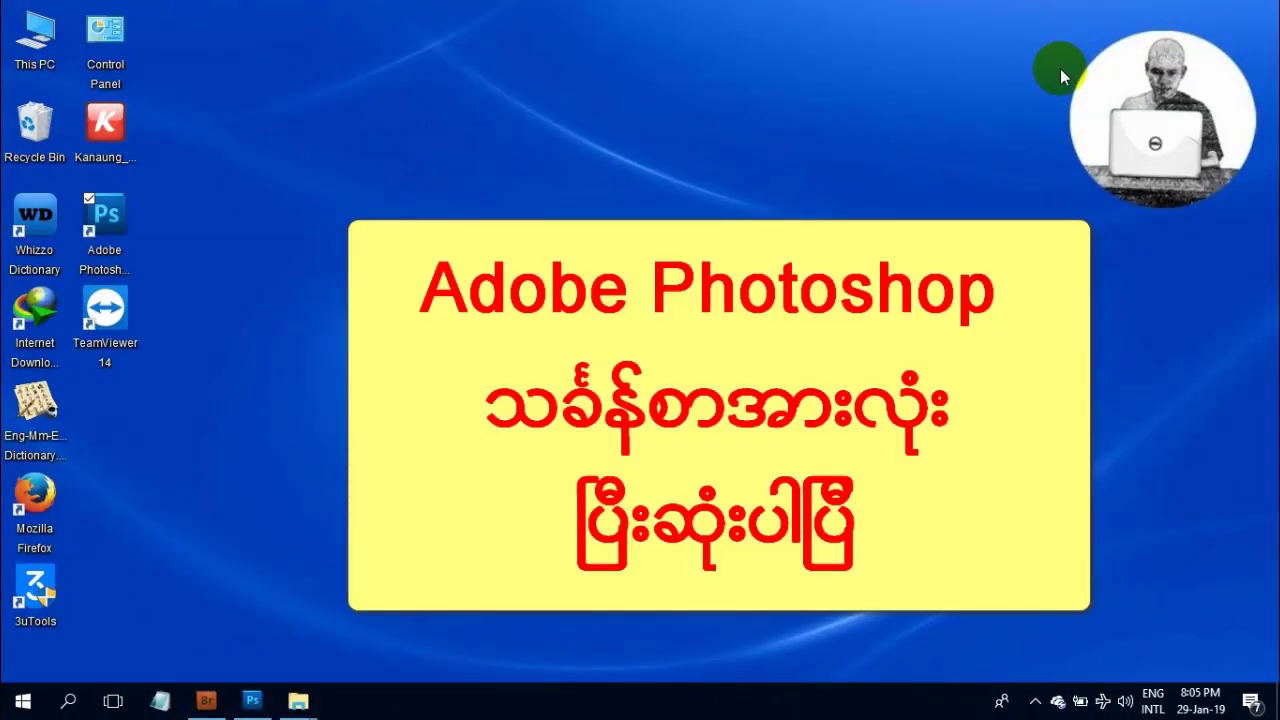